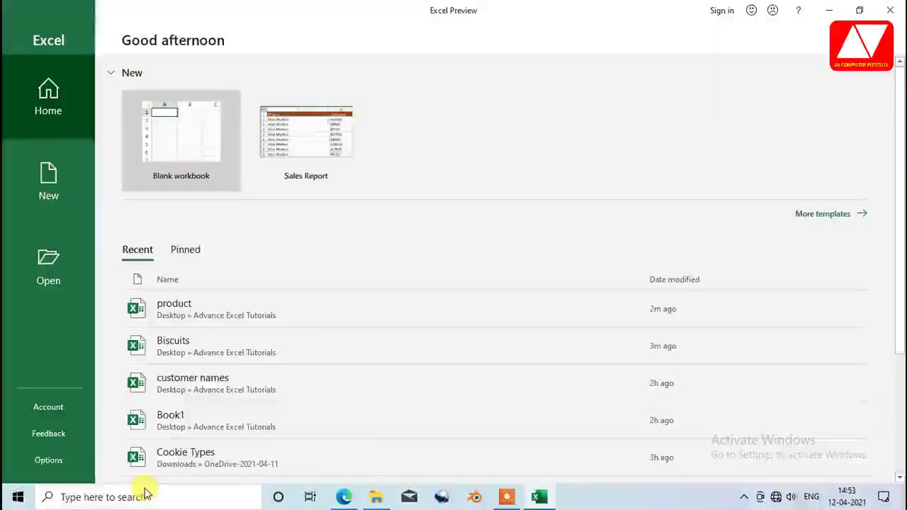
# - Create a blank workbook and open its Power Pivot data model window
pyautogui.click(177, 134)
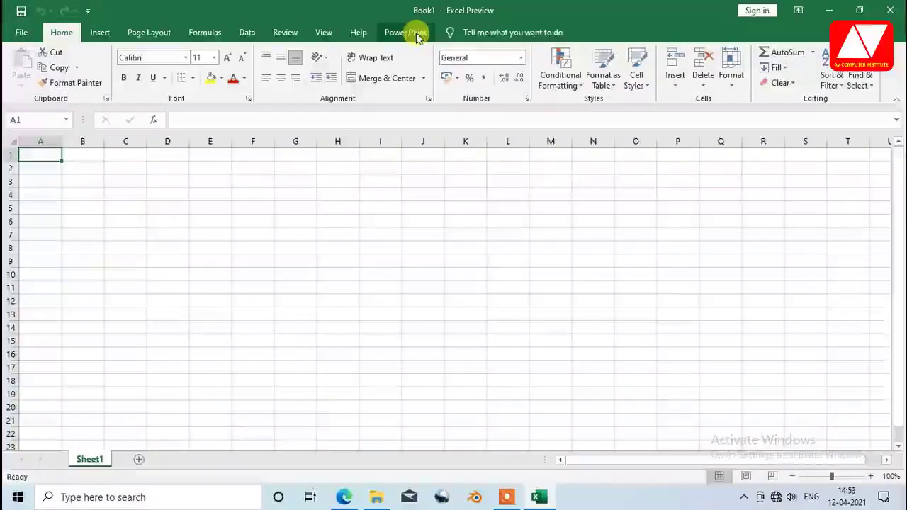
pyautogui.click(378, 64)
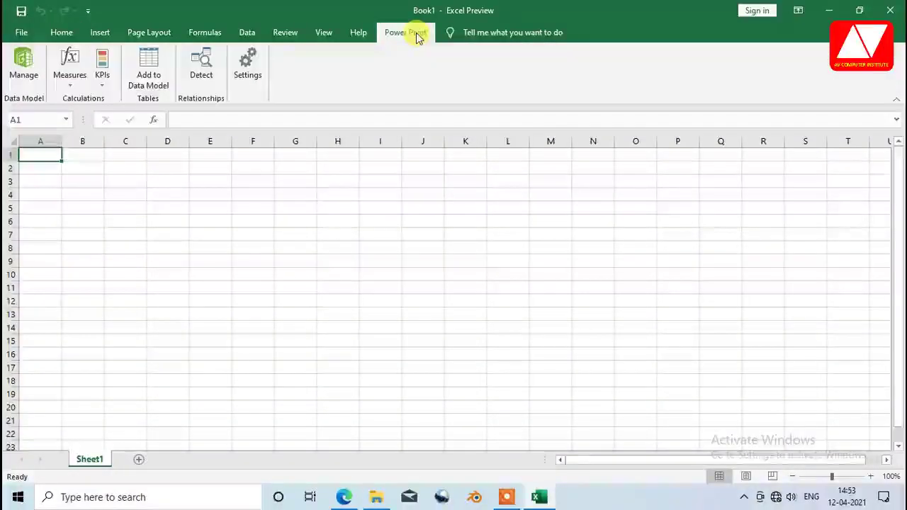
pyautogui.hotkey('alt', 'F4')
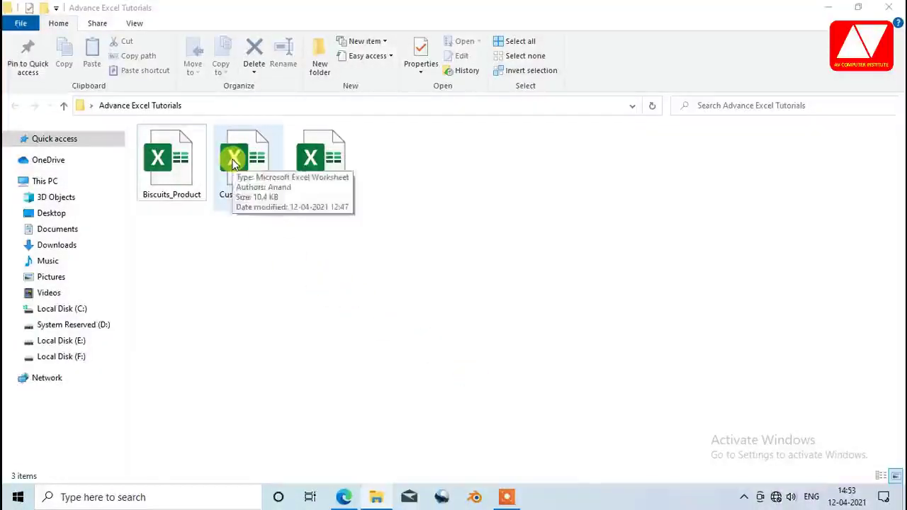
pyautogui.click(174, 138)
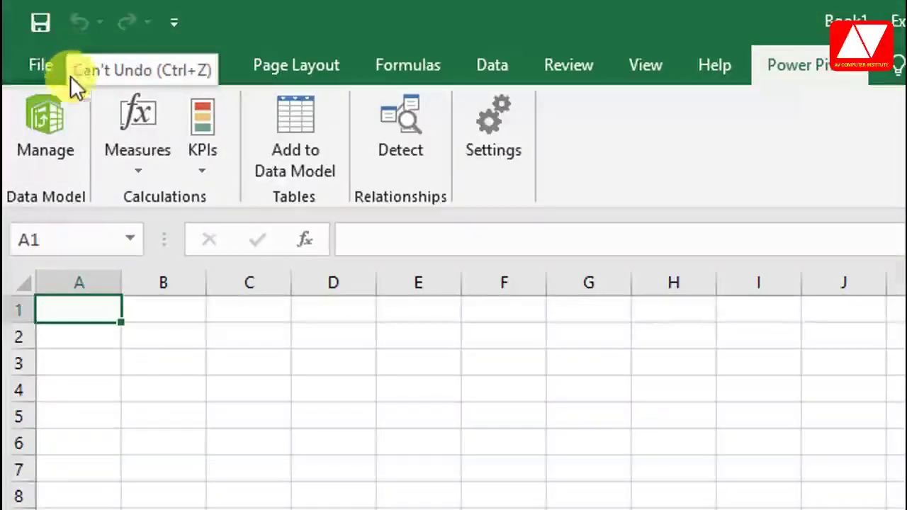
pyautogui.click(48, 151)
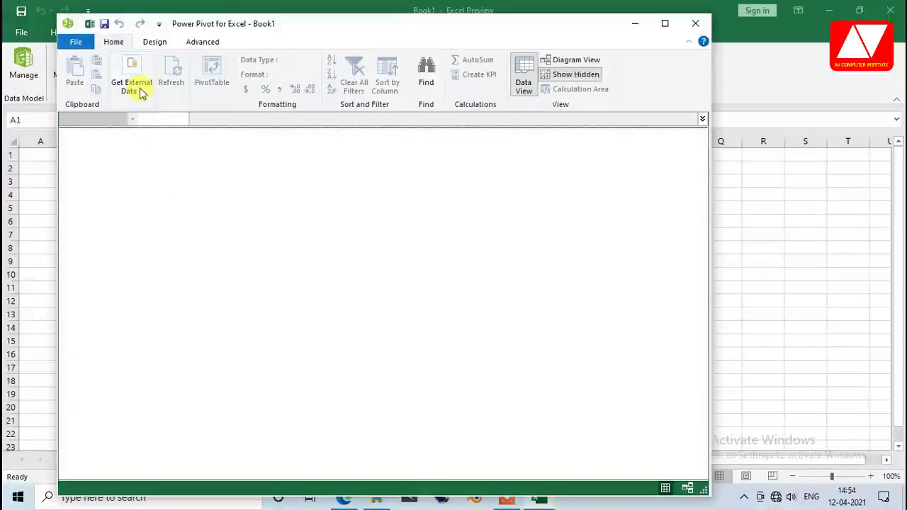
# - Start an external data import from other sources, choosing Excel File as the data source type
pyautogui.click(140, 90)
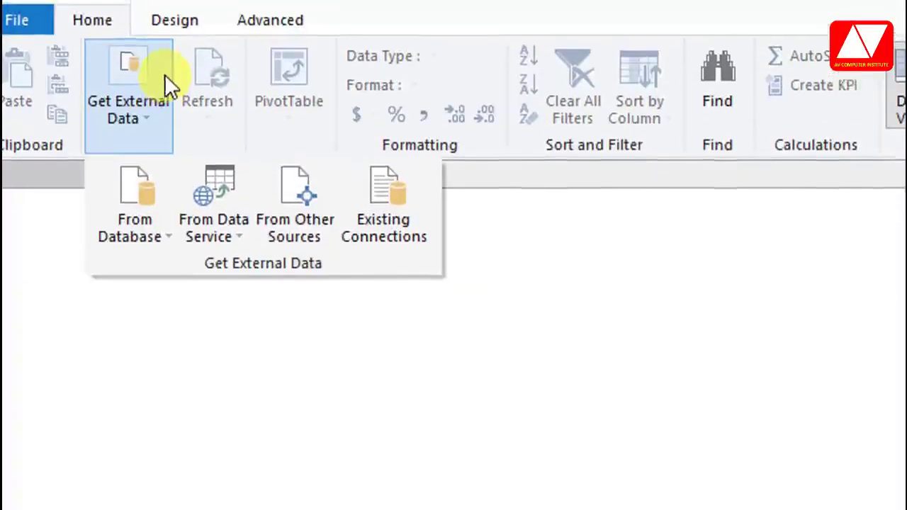
pyautogui.click(163, 234)
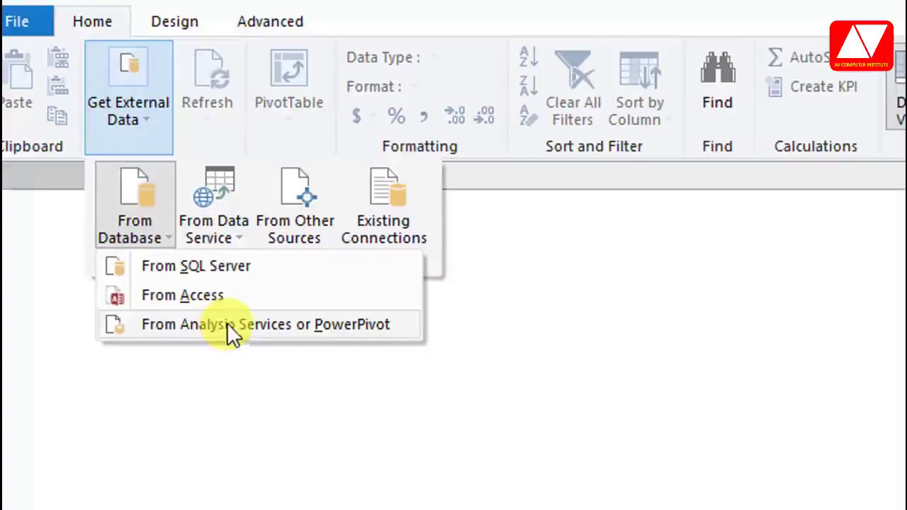
pyautogui.click(234, 235)
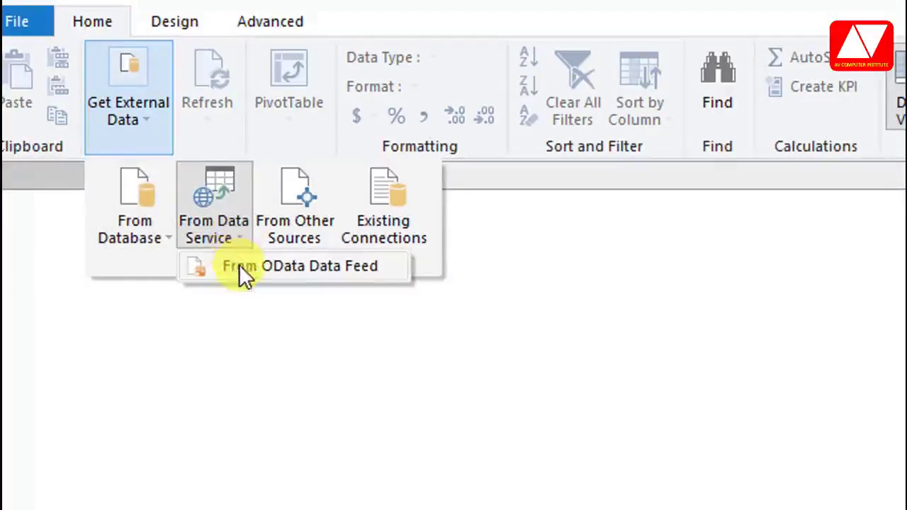
pyautogui.click(299, 209)
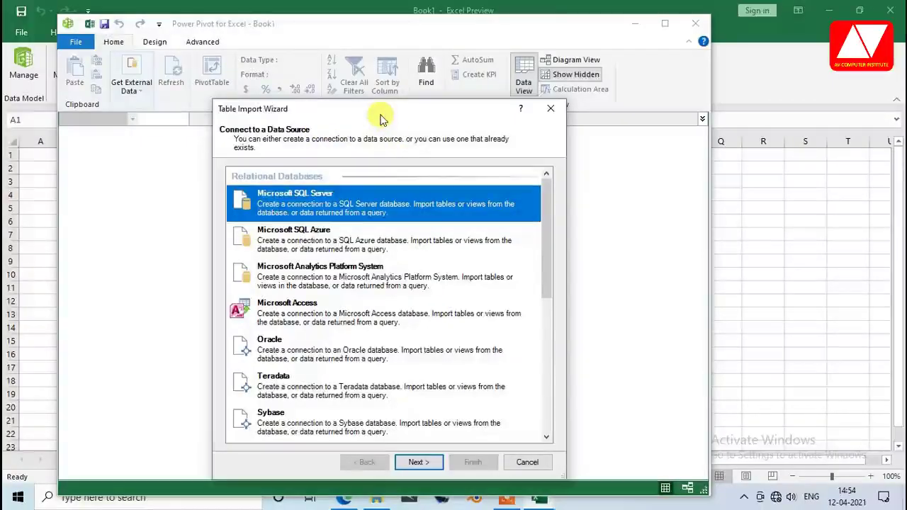
pyautogui.moveTo(380, 115); pyautogui.dragTo(355, 50)
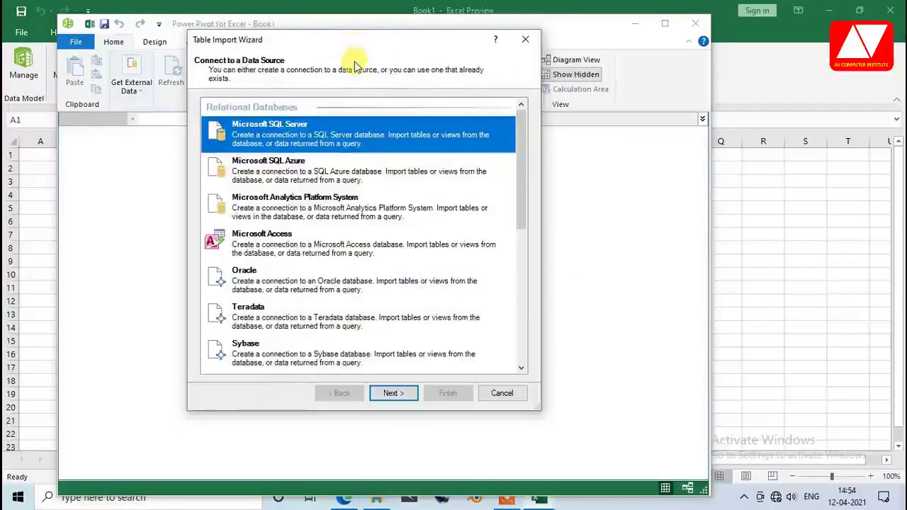
pyautogui.moveTo(520, 202); pyautogui.dragTo(524, 339)
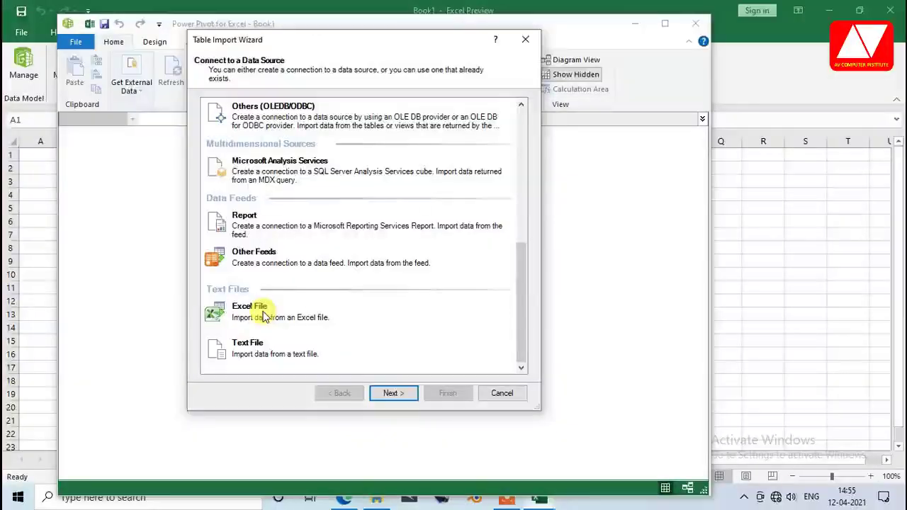
pyautogui.click(264, 317)
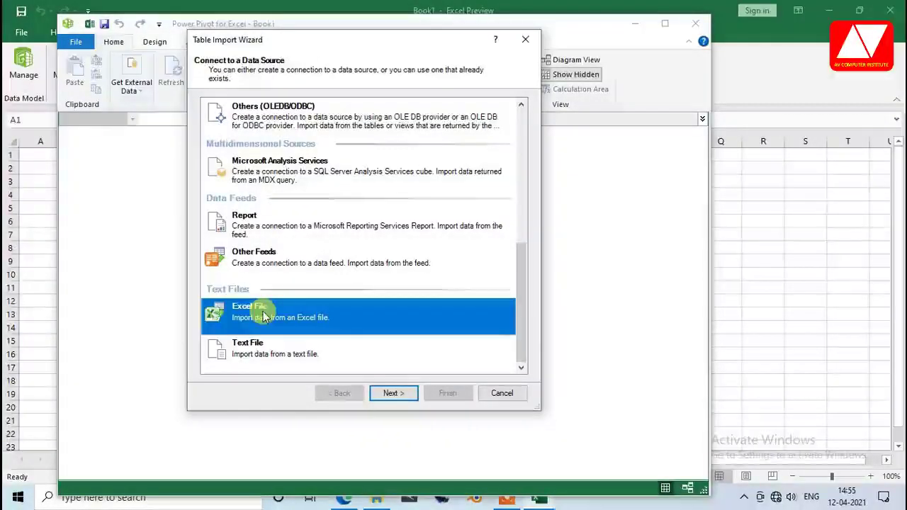
pyautogui.click(394, 395)
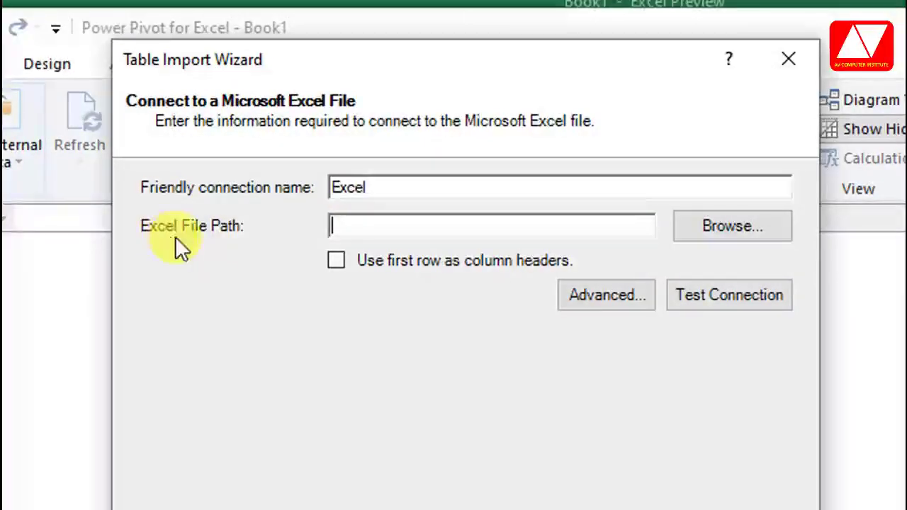
# - Connect to the Customers_Names workbook in the Advance Excel Tutorials folder, using the first row as column headers
pyautogui.click(721, 228)
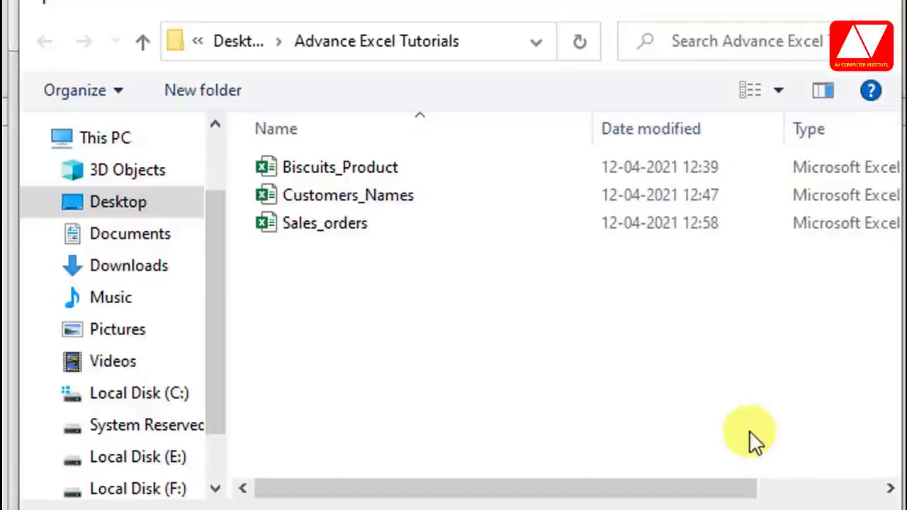
pyautogui.click(342, 196)
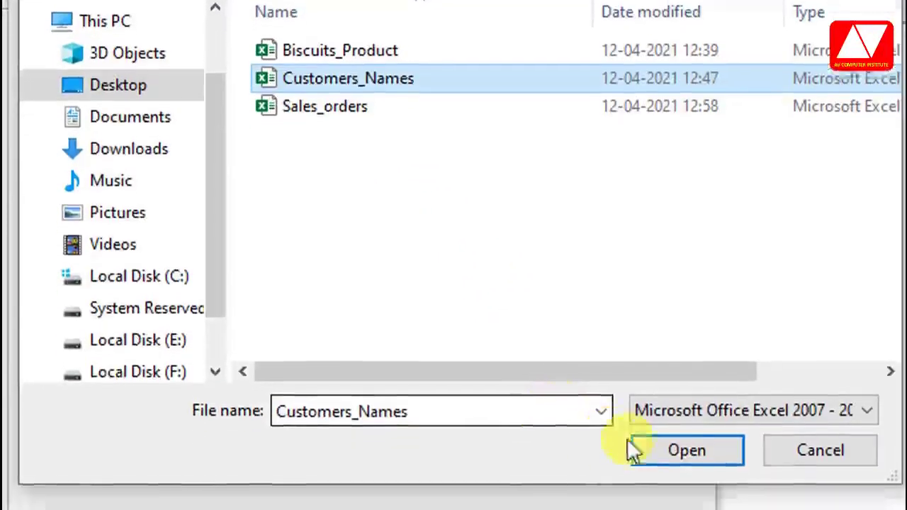
pyautogui.click(682, 470)
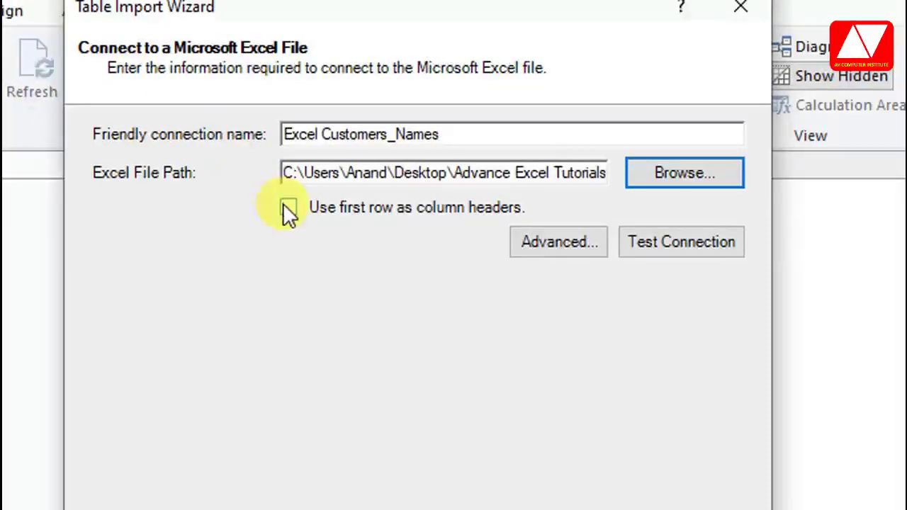
pyautogui.click(287, 207)
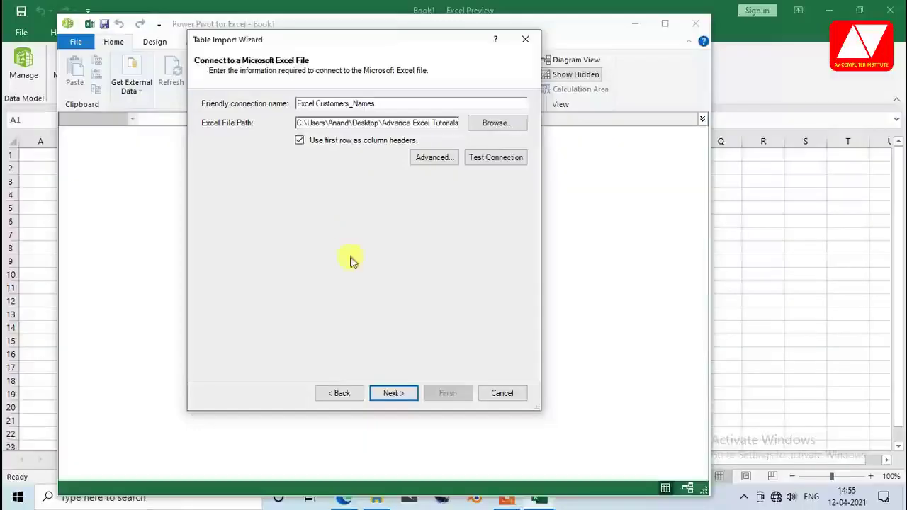
# - Import the Customer table into the data model and close the import wizard
pyautogui.click(393, 394)
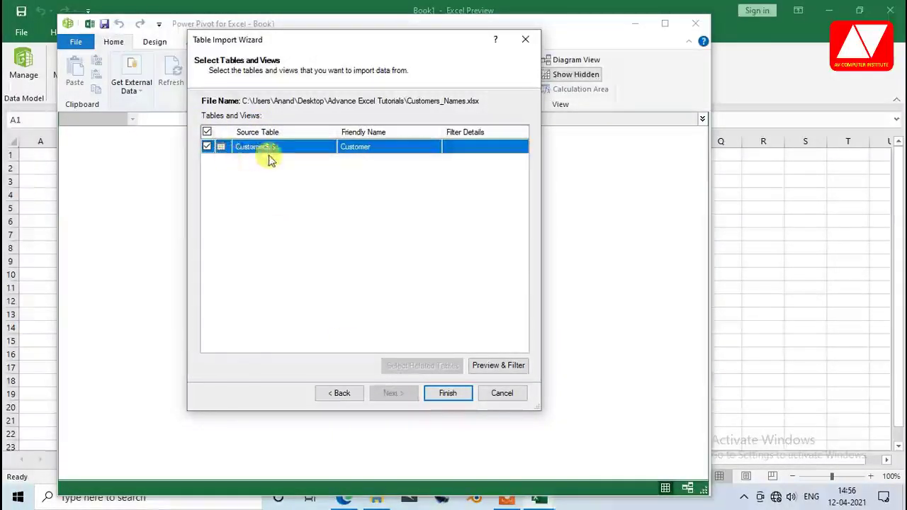
pyautogui.click(450, 394)
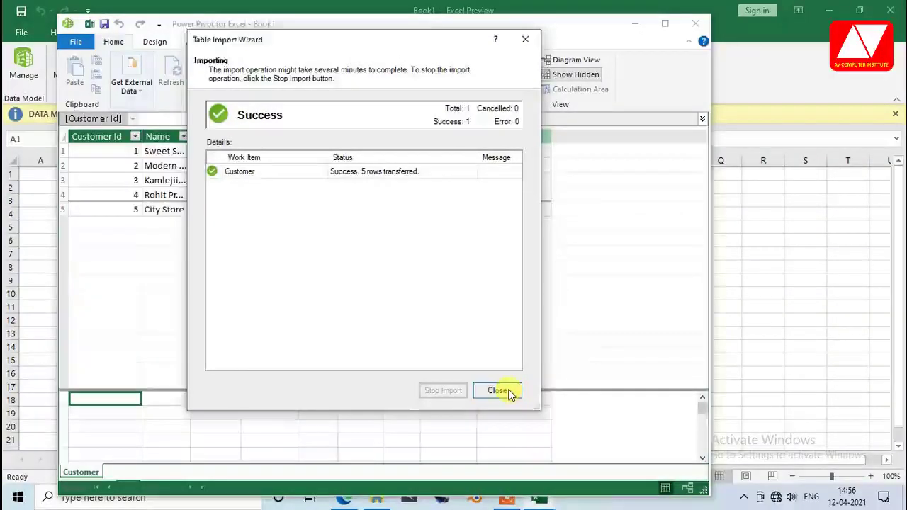
pyautogui.click(498, 391)
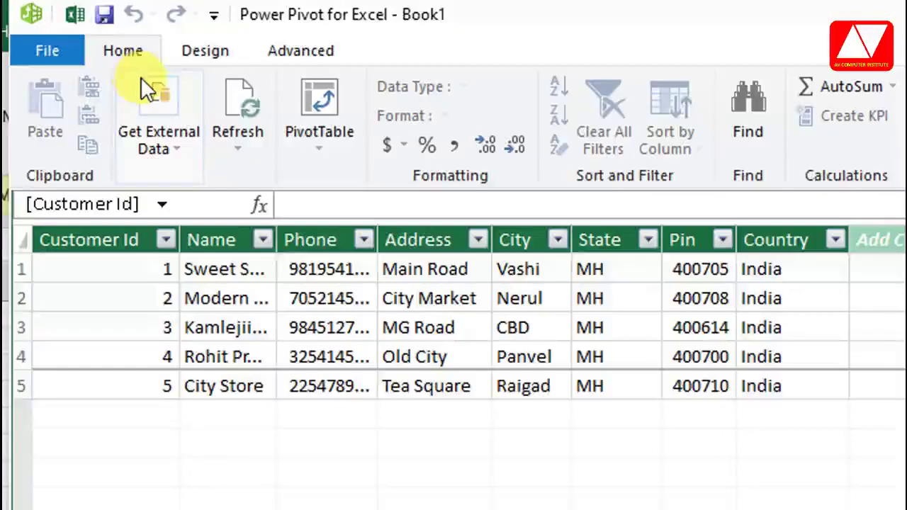
# - Start a second external data import from other sources, again with Excel File as the source type
pyautogui.click(177, 145)
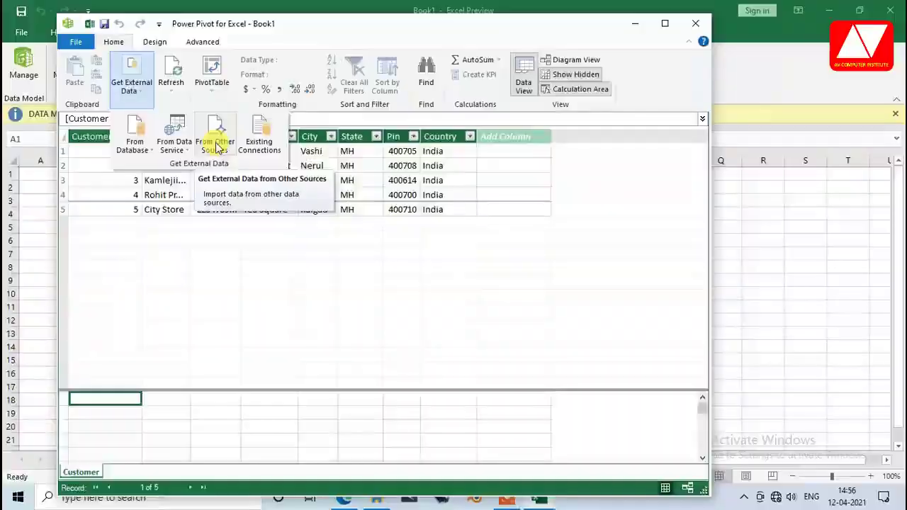
pyautogui.click(327, 251)
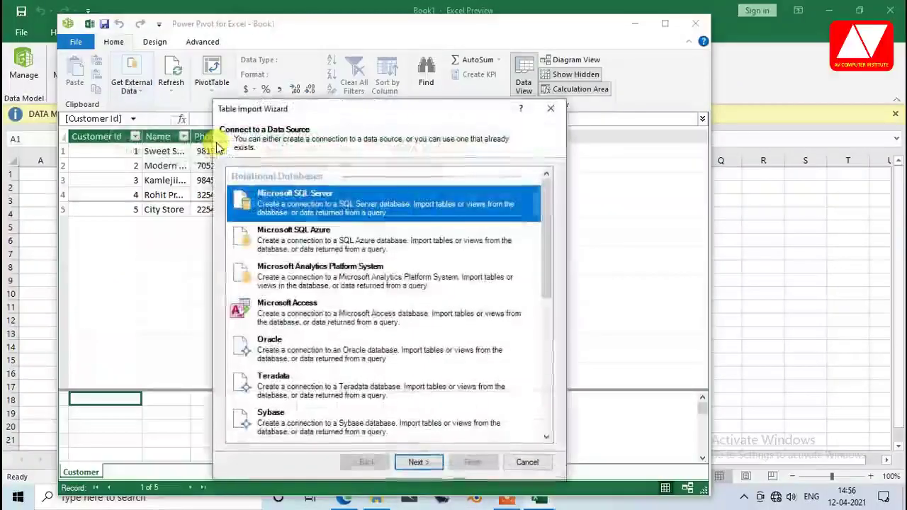
pyautogui.moveTo(394, 112); pyautogui.dragTo(367, 31)
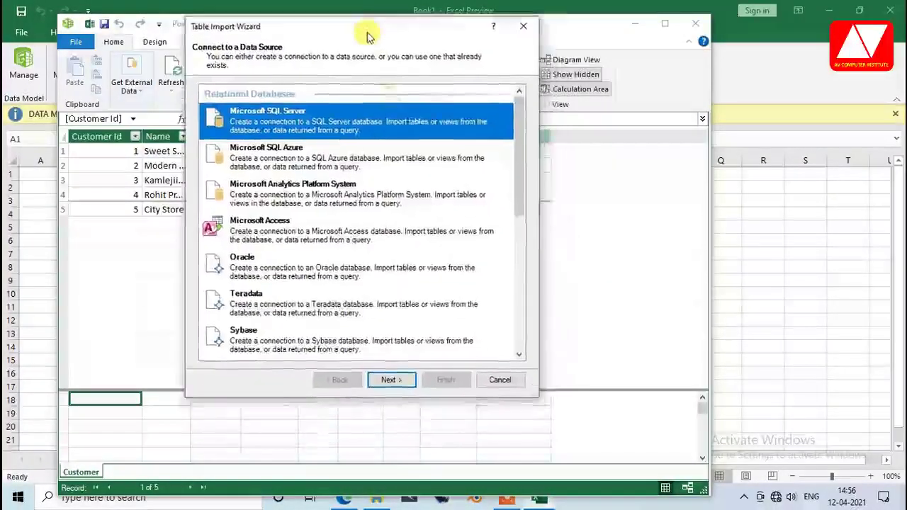
pyautogui.moveTo(521, 158); pyautogui.dragTo(518, 334)
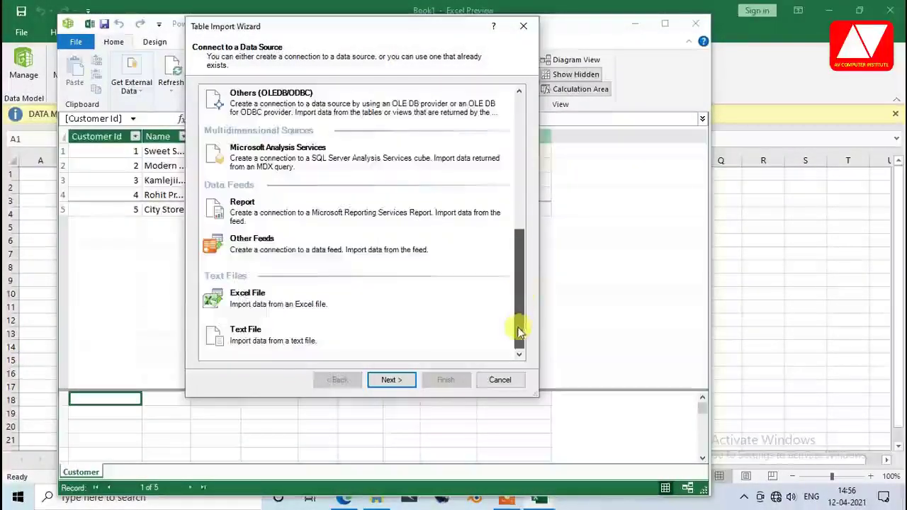
pyautogui.click(246, 303)
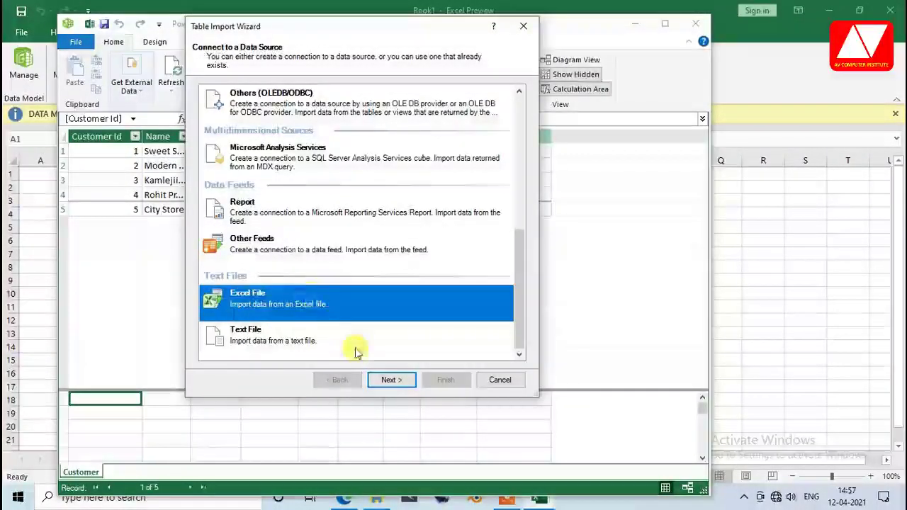
pyautogui.click(393, 382)
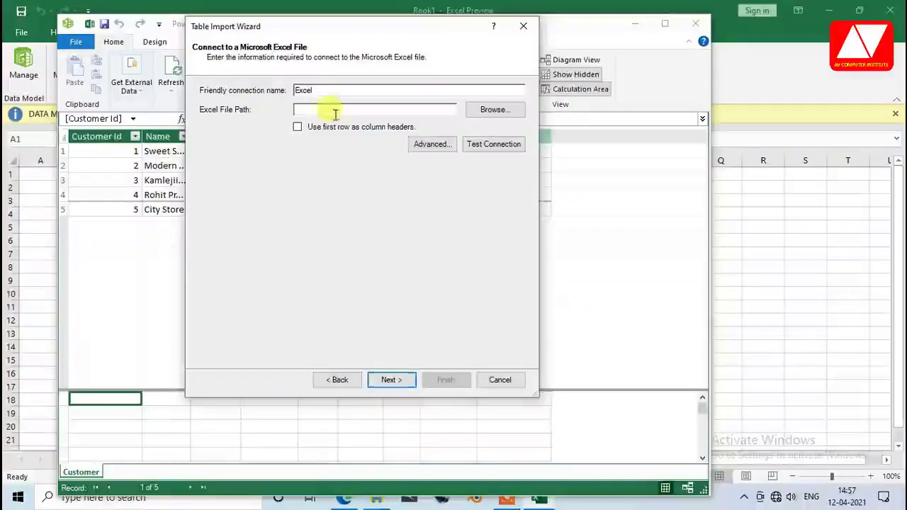
# - Connect to the Sales_orders workbook in the Advance Excel Tutorials folder, using the first row as column headers
pyautogui.click(496, 112)
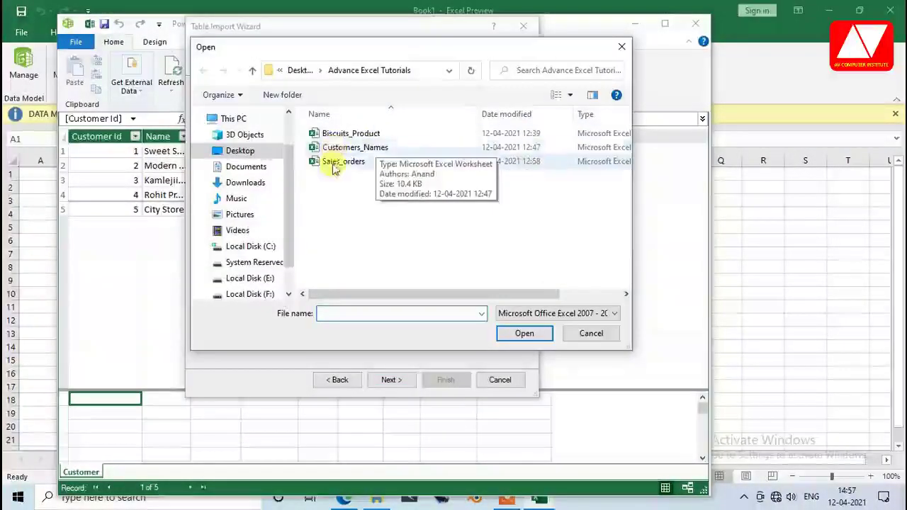
pyautogui.click(333, 164)
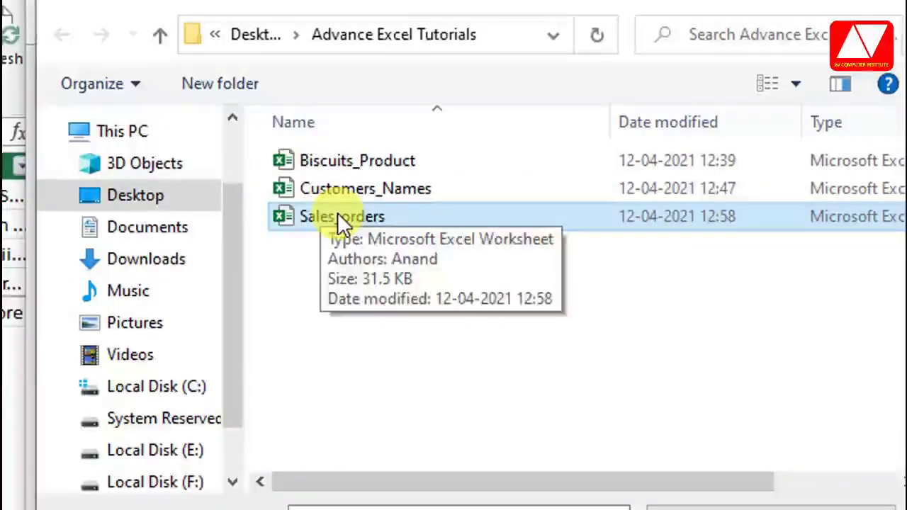
pyautogui.click(342, 216)
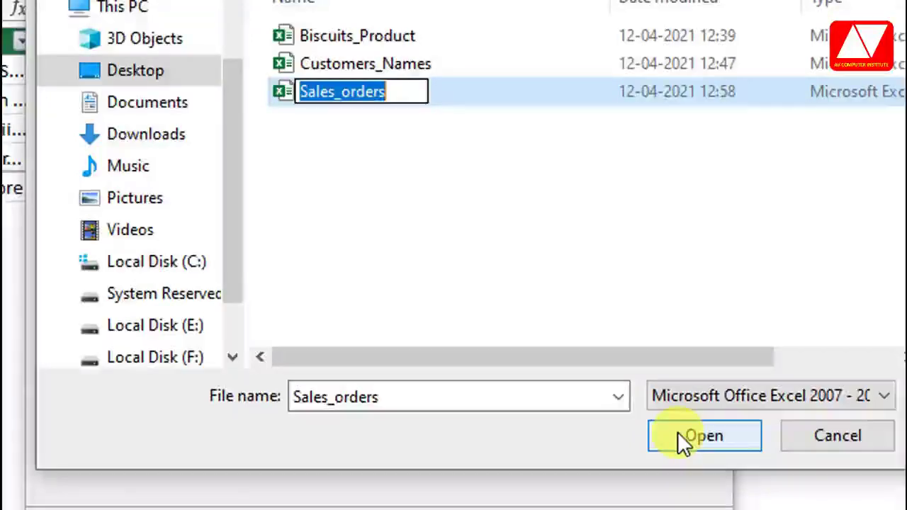
pyautogui.click(677, 431)
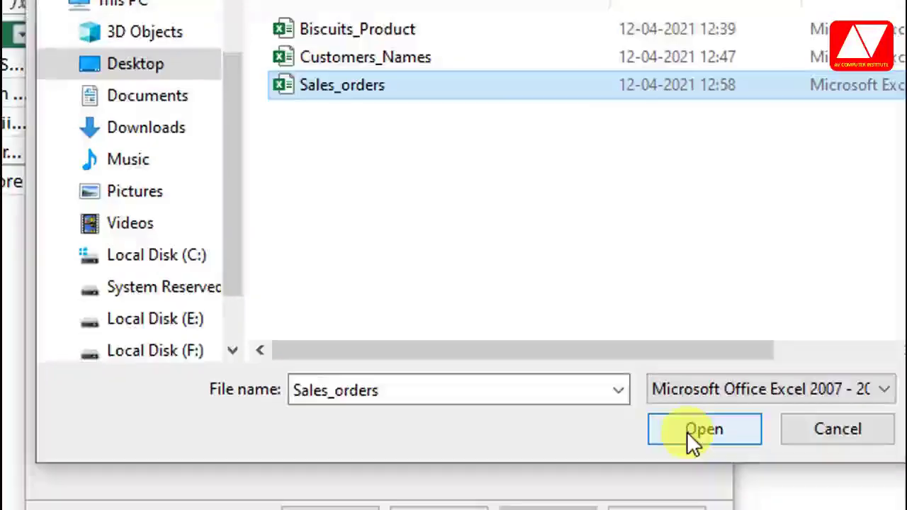
pyautogui.click(686, 437)
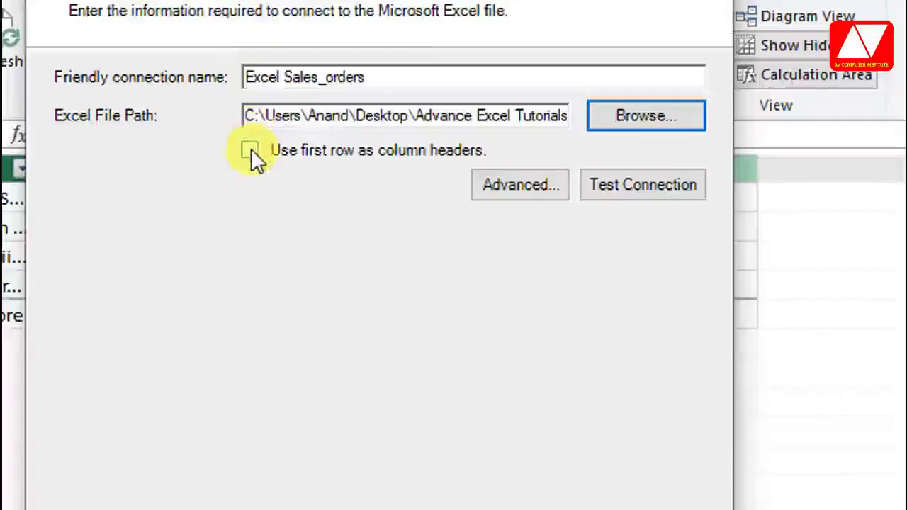
pyautogui.click(251, 150)
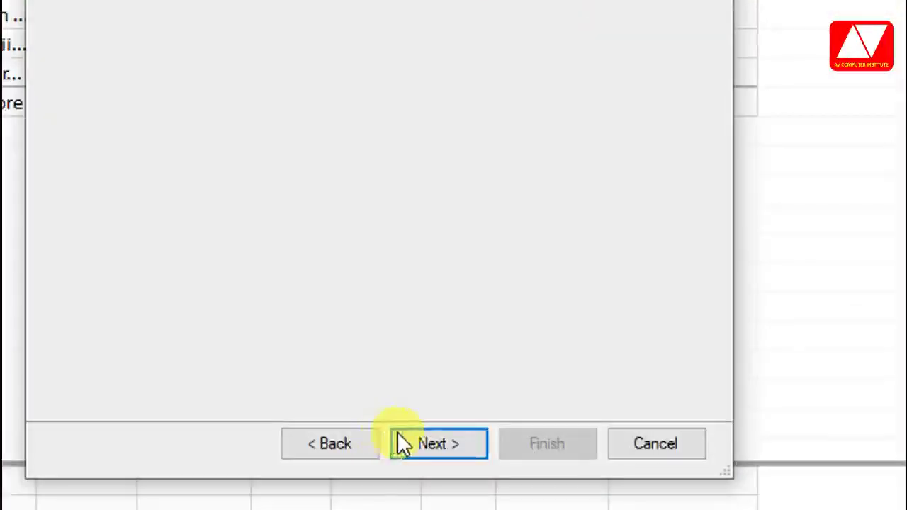
# - Import the product_sold table into the data model and close the import wizard
pyautogui.click(425, 443)
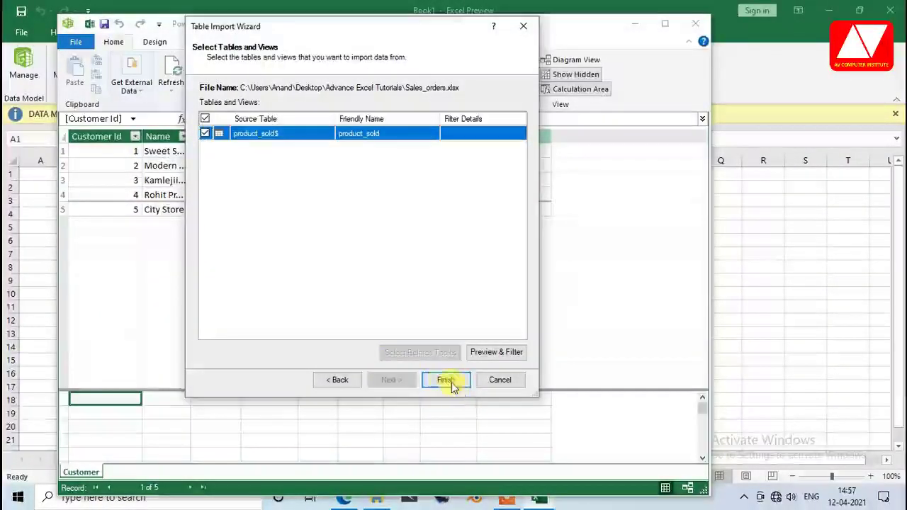
pyautogui.click(446, 380)
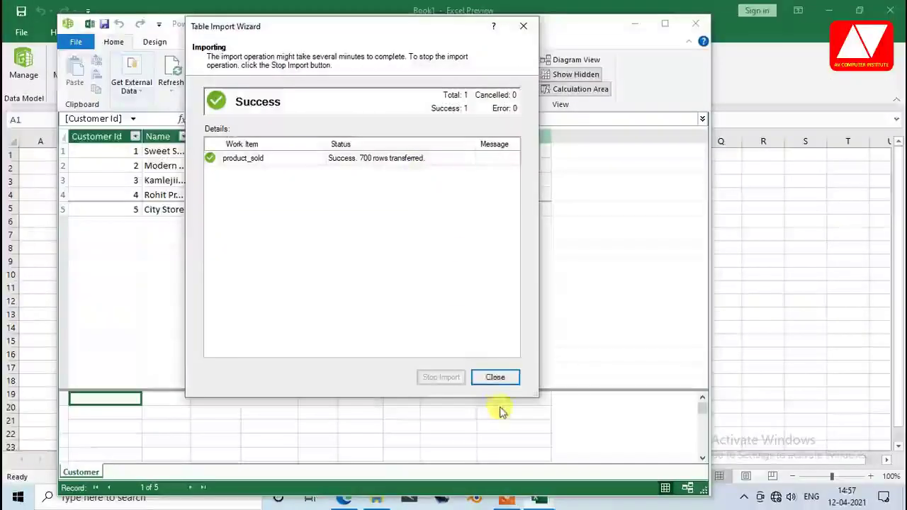
pyautogui.click(498, 378)
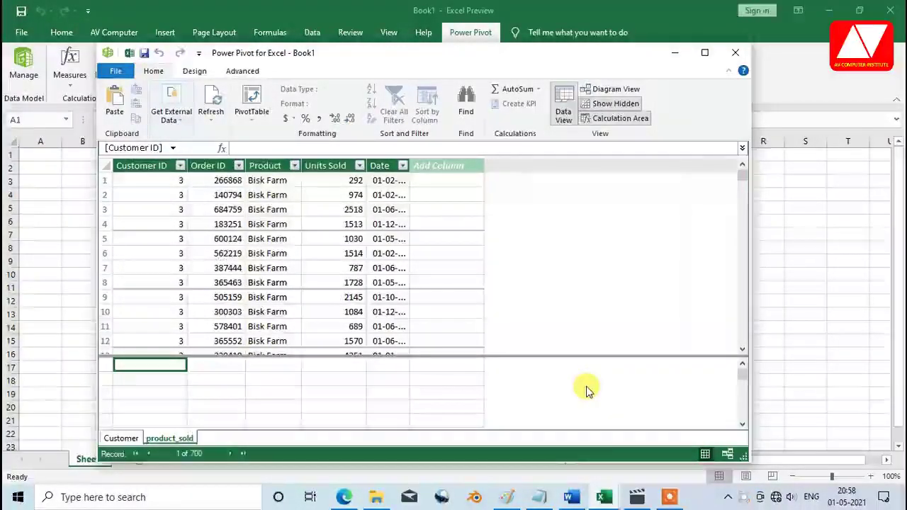
# - Open the Biscuits_Product workbook and copy its biscuit table, range A1:C7 including the header row
pyautogui.click(379, 498)
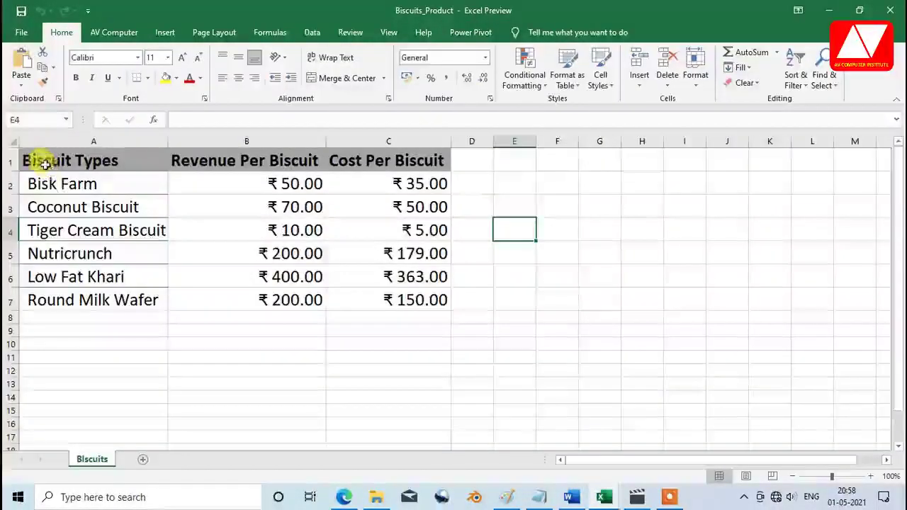
pyautogui.moveTo(44, 164); pyautogui.dragTo(393, 301)
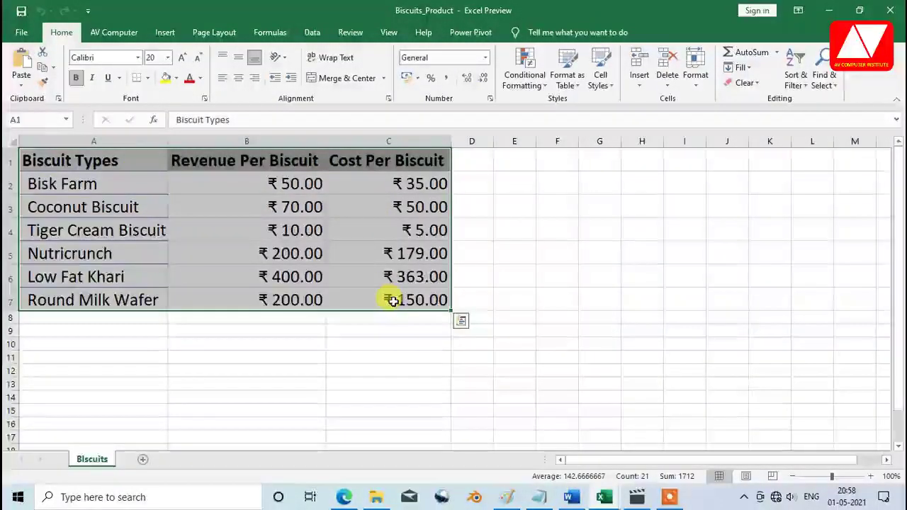
pyautogui.hotkey('ctrl', 'c')
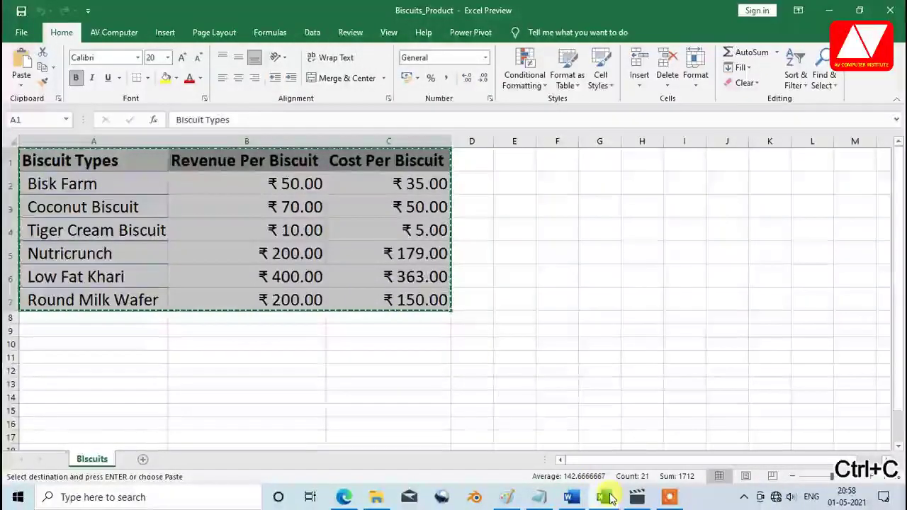
# - Paste the copied biscuit table into Sheet1 of Book1 at cell A1 and autofit the widths of columns A to C
pyautogui.moveTo(609, 498)
pyautogui.moveTo(645, 446)
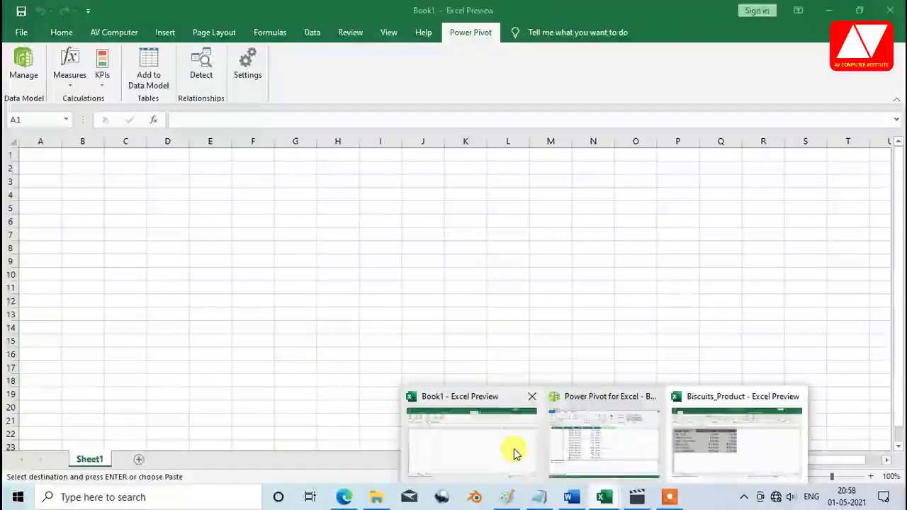
pyautogui.click(512, 447)
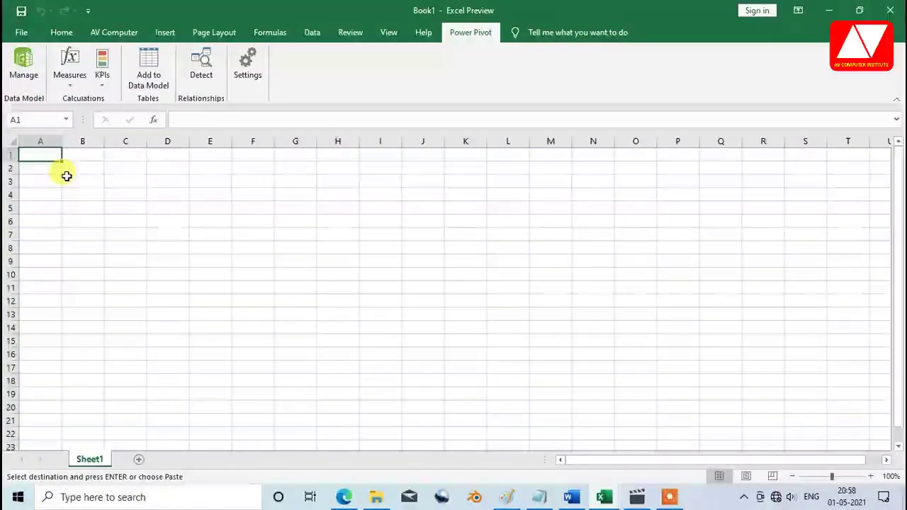
pyautogui.hotkey('ctrl', 'v')
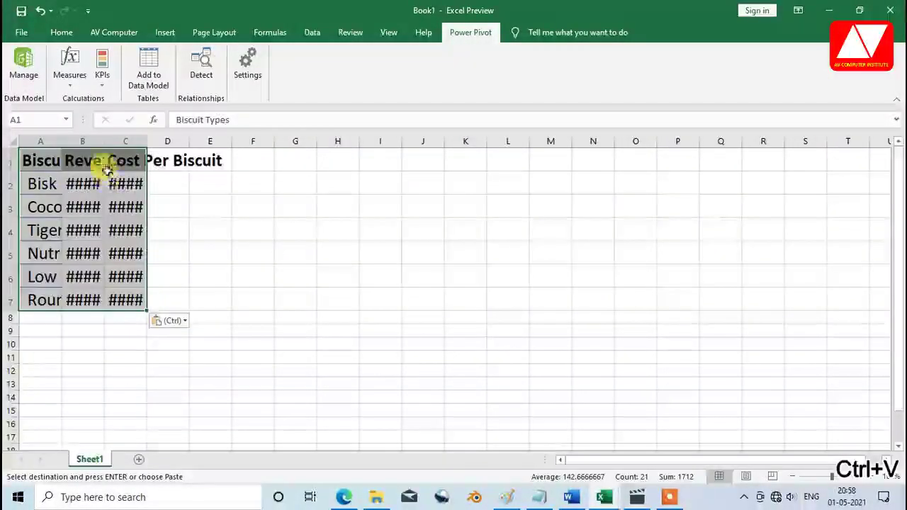
pyautogui.doubleClick(62, 141)
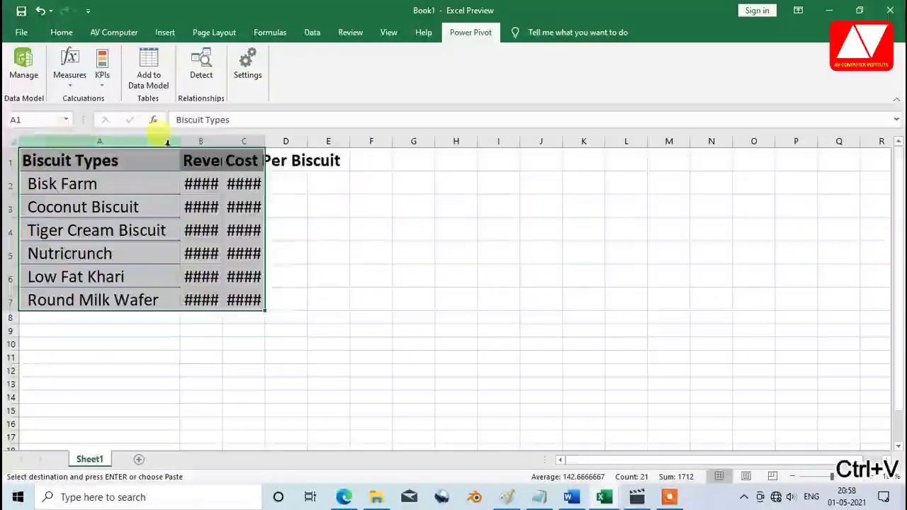
pyautogui.doubleClick(223, 141)
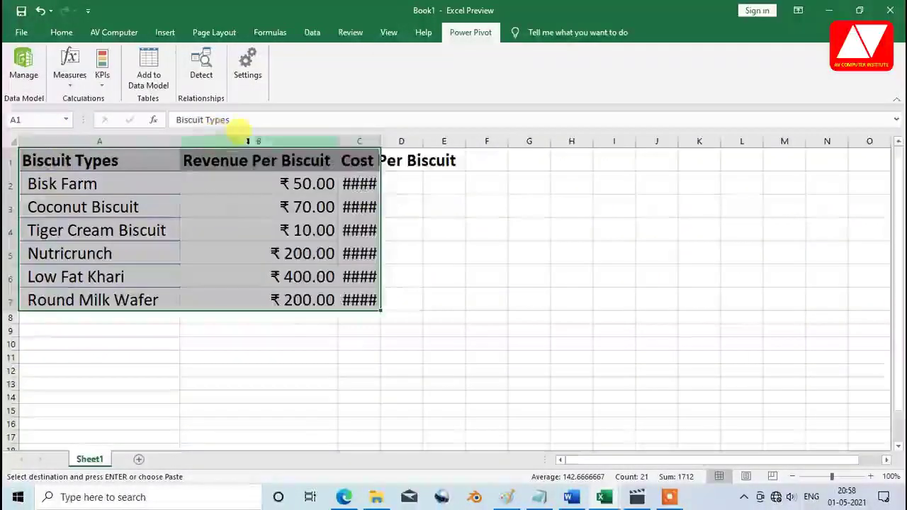
pyautogui.doubleClick(379, 142)
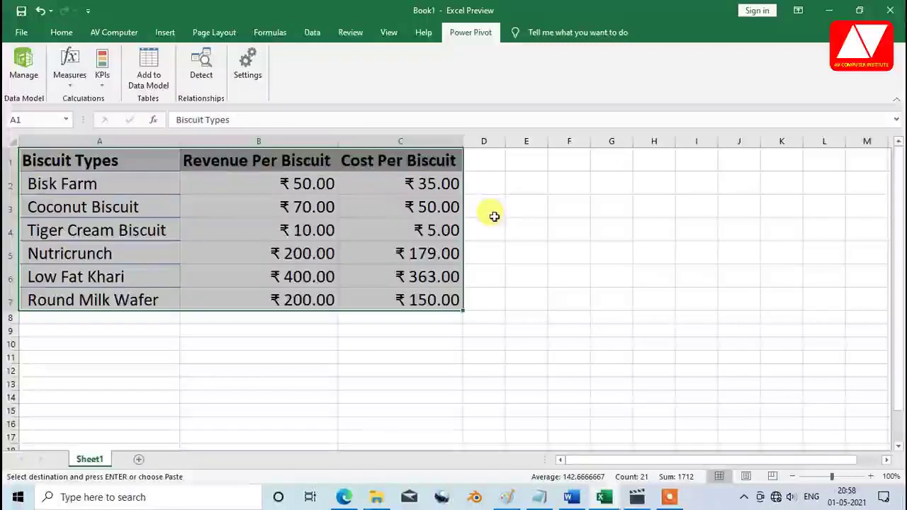
# - Add the range A1:C7 to the data model as a table with headers
pyautogui.moveTo(61, 158); pyautogui.dragTo(404, 298)
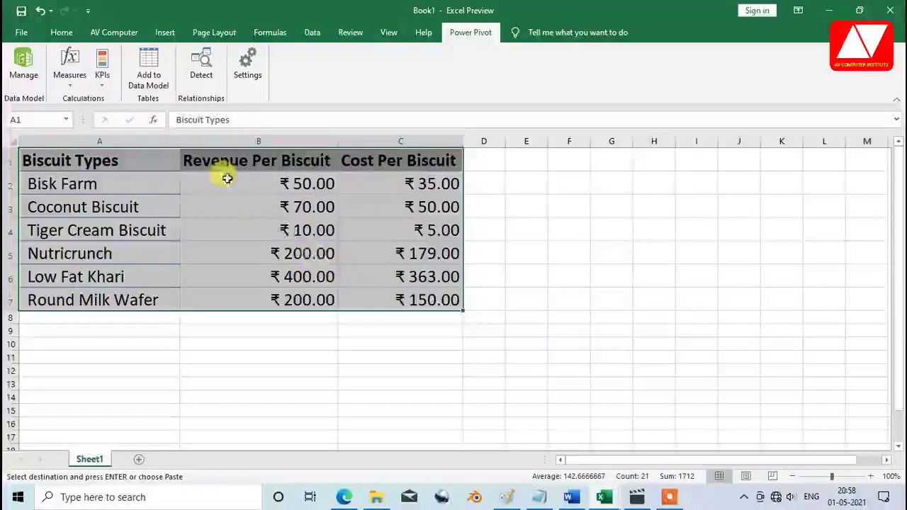
pyautogui.click(151, 67)
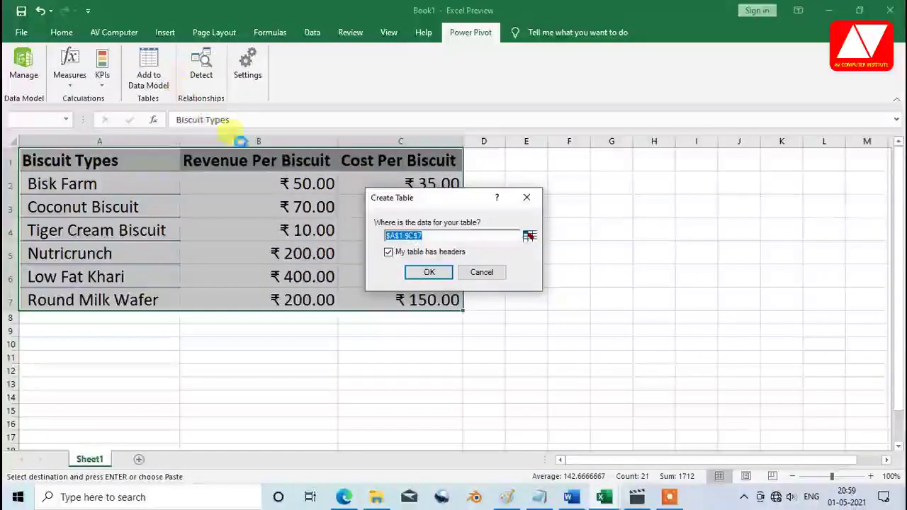
pyautogui.click(428, 275)
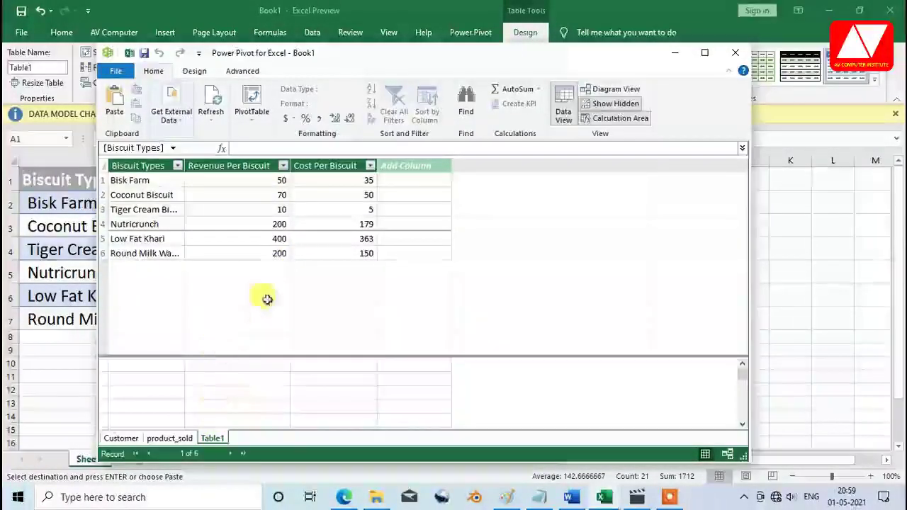
# - Rename Table1 in the data model as Biscuit Product
pyautogui.doubleClick(213, 438)
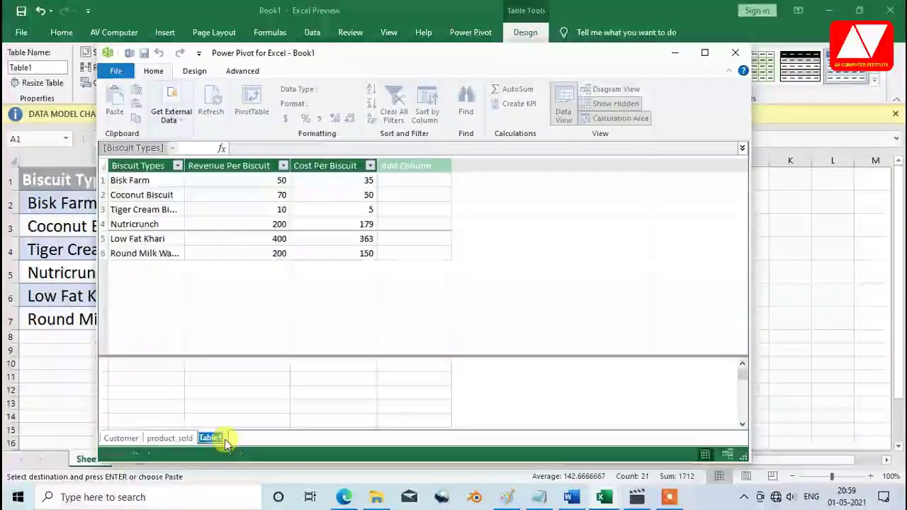
pyautogui.write('Bisc')
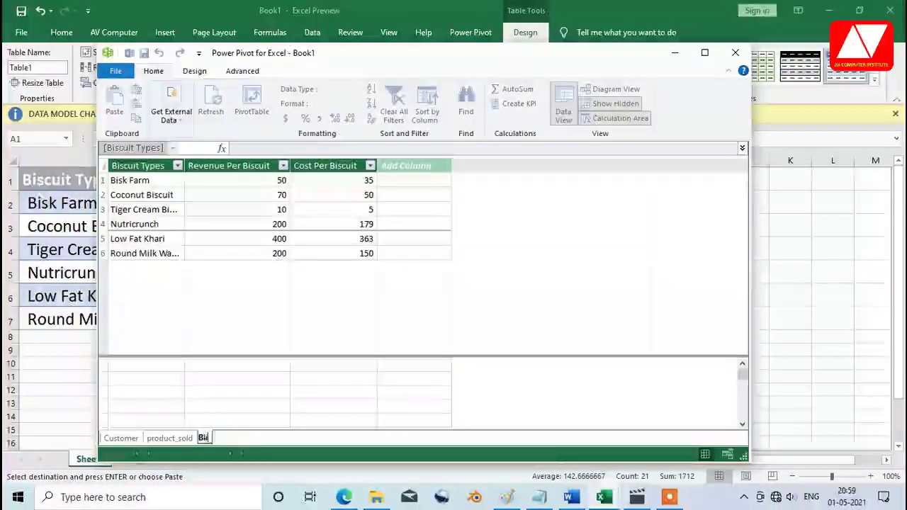
pyautogui.write('uit')
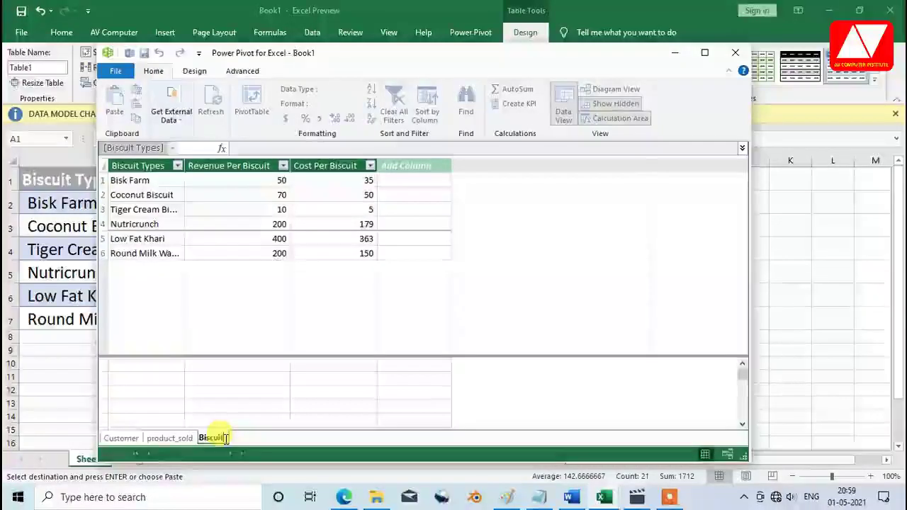
pyautogui.write(' Product')
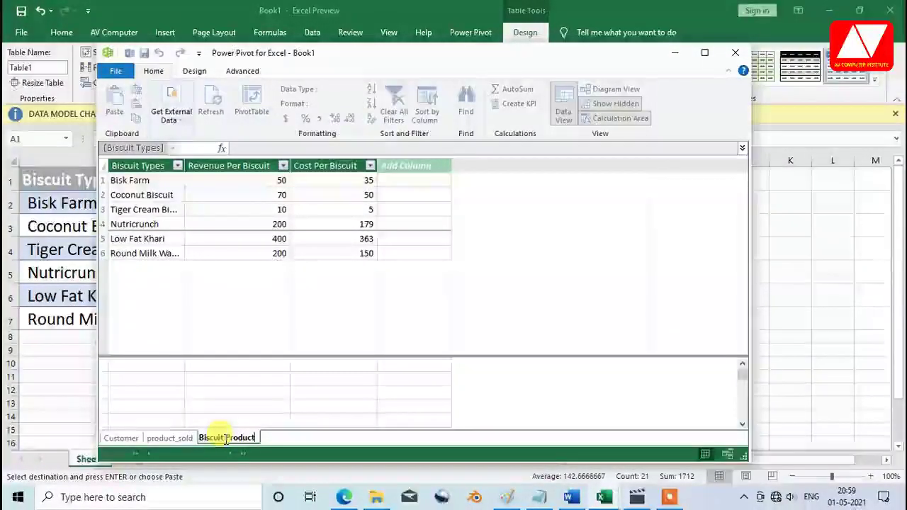
pyautogui.click(271, 421)
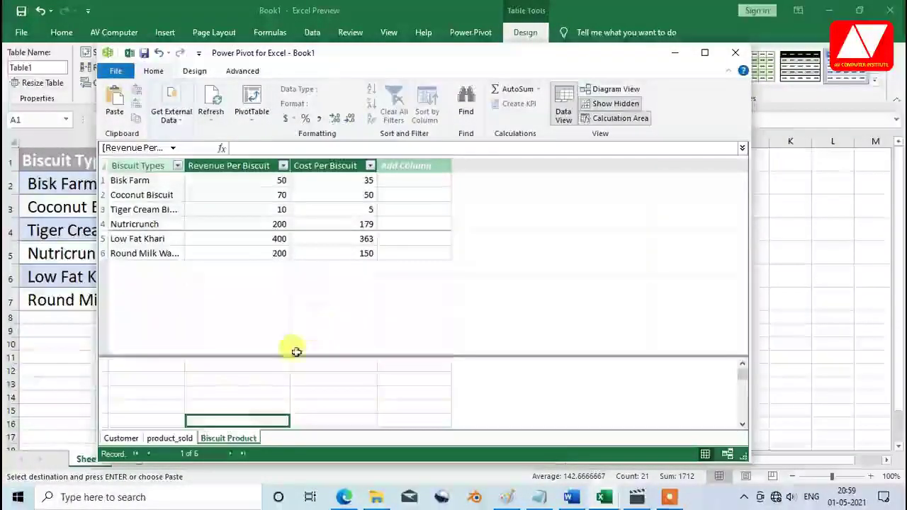
# - Examine the columns of the Customer, product_sold and Biscuit Product tables for fields they have in common
pyautogui.click(130, 438)
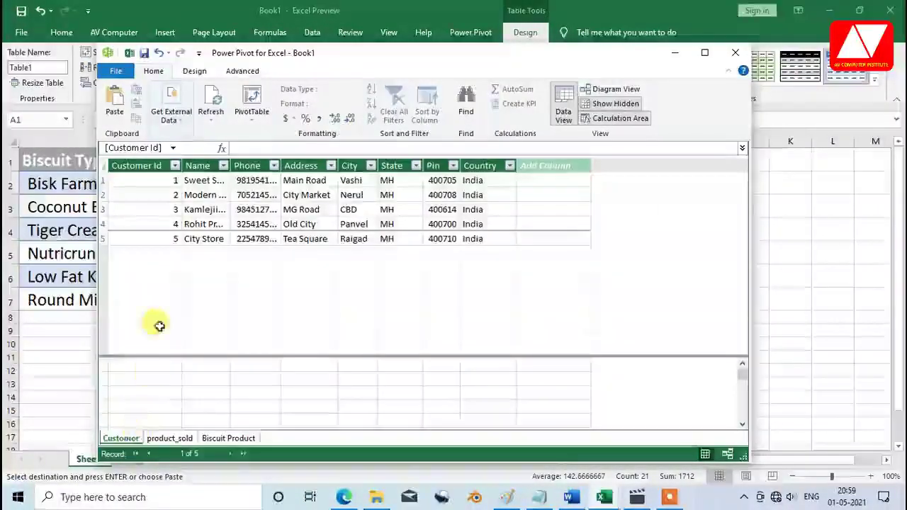
pyautogui.click(173, 437)
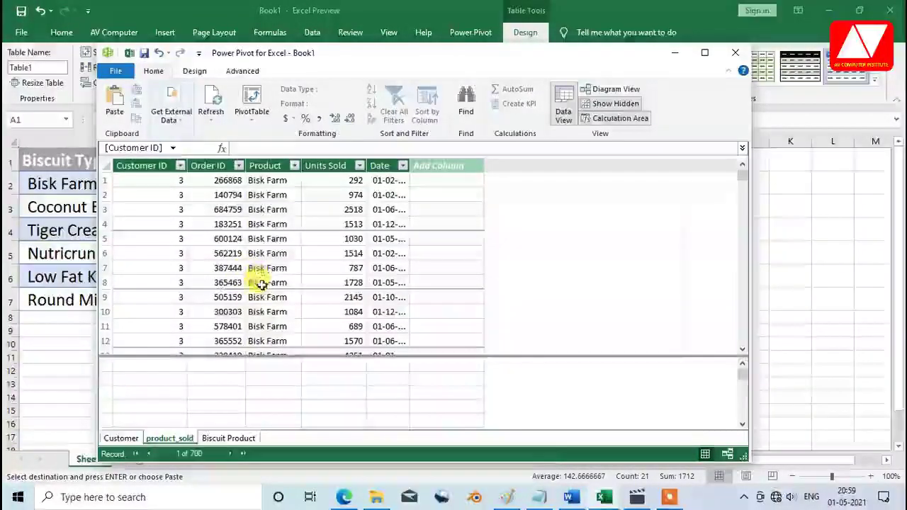
pyautogui.click(223, 439)
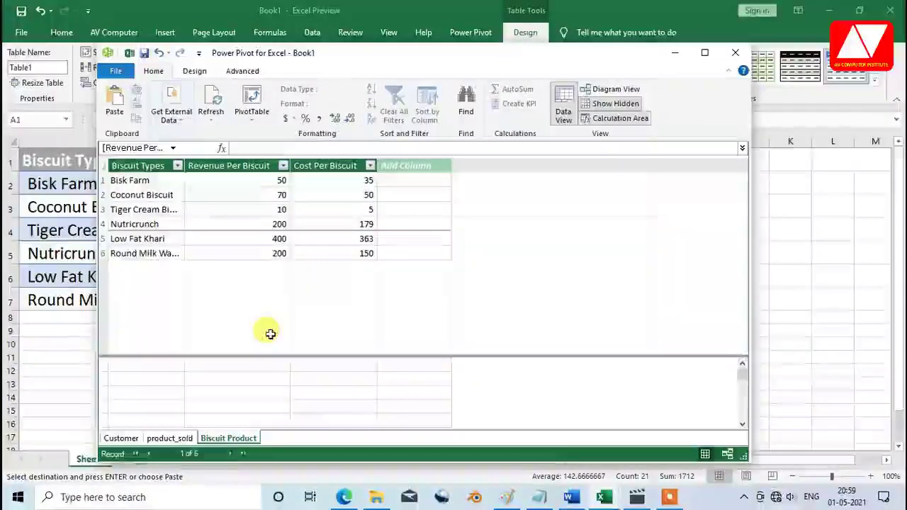
pyautogui.click(127, 440)
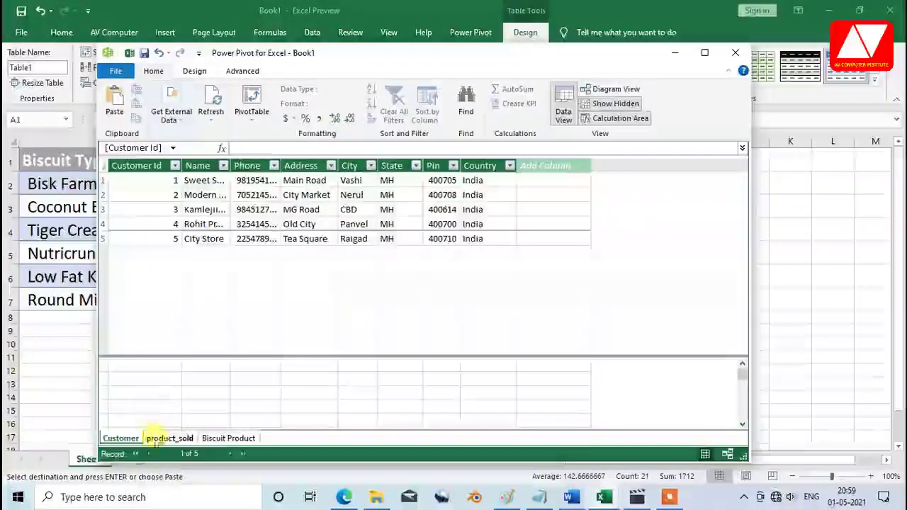
pyautogui.click(157, 438)
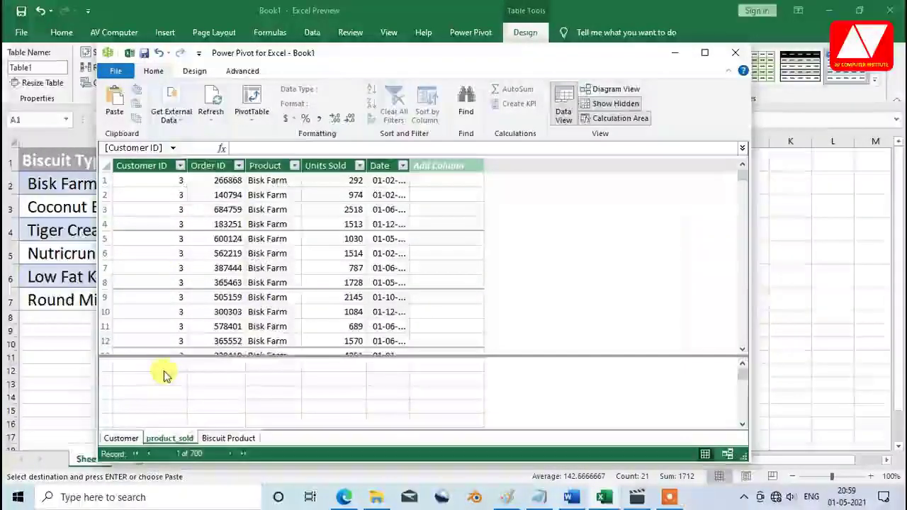
pyautogui.click(231, 437)
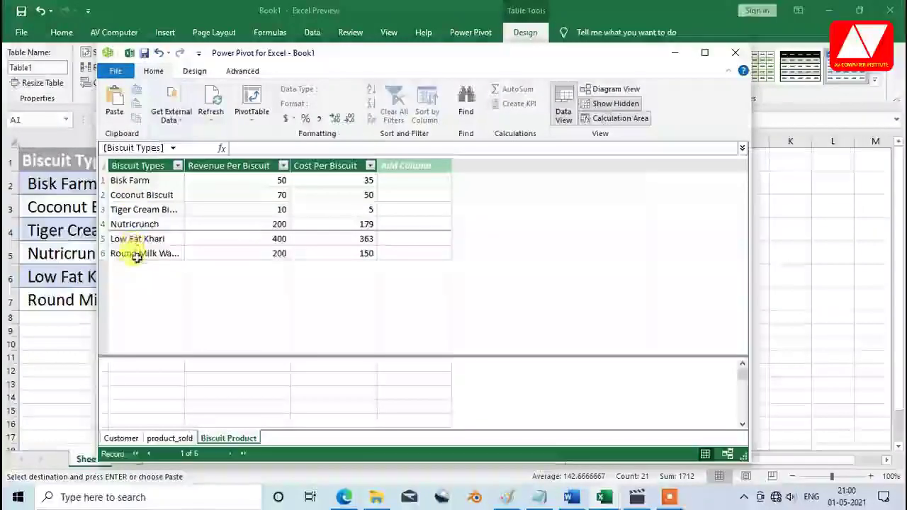
pyautogui.click(177, 438)
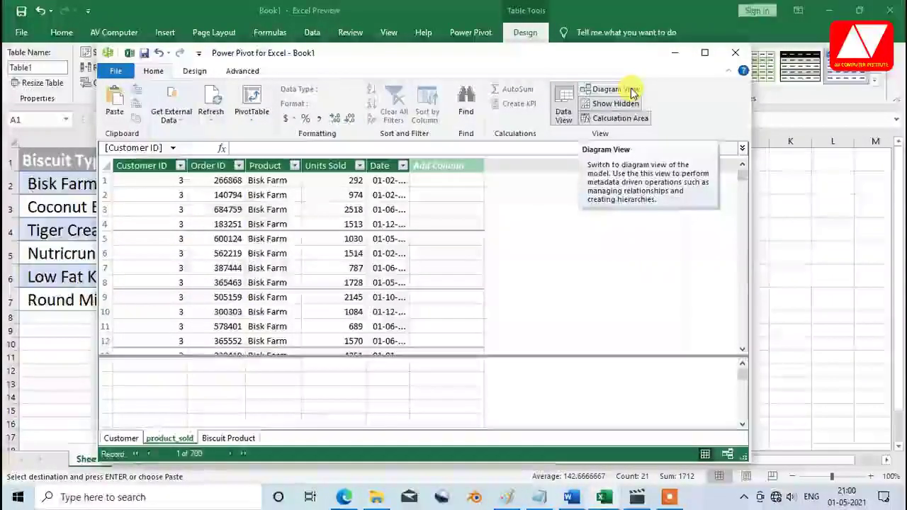
# - Show the data model as a diagram and lengthen the Customer, product_sold and Biscuit Product boxes to show all fields
pyautogui.click(632, 91)
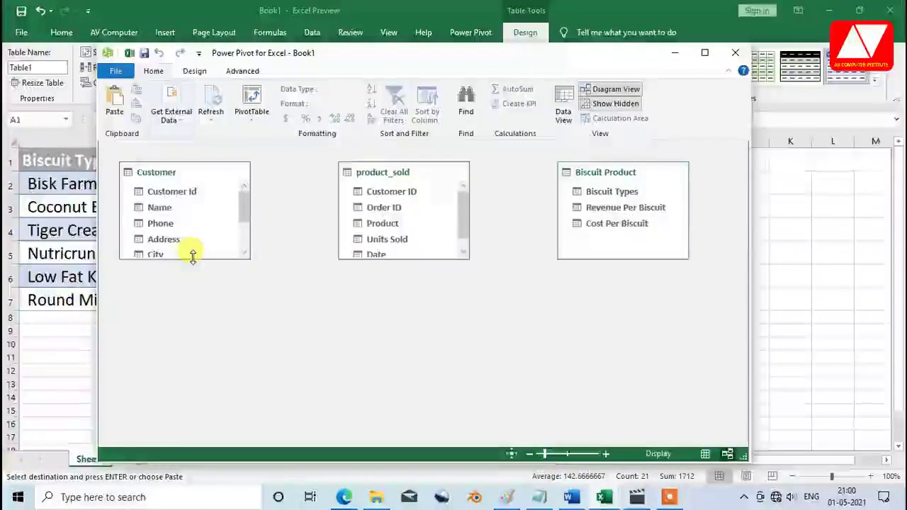
pyautogui.moveTo(193, 259); pyautogui.dragTo(197, 340)
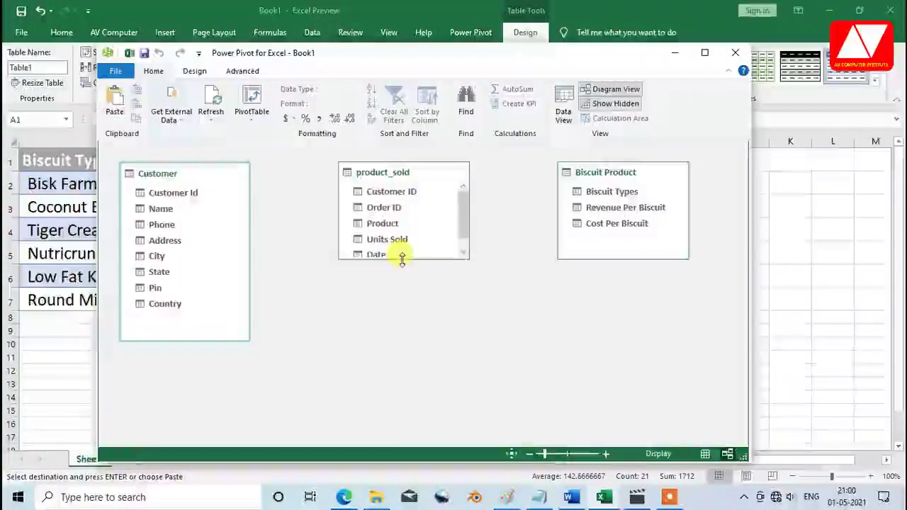
pyautogui.moveTo(399, 259); pyautogui.dragTo(403, 339)
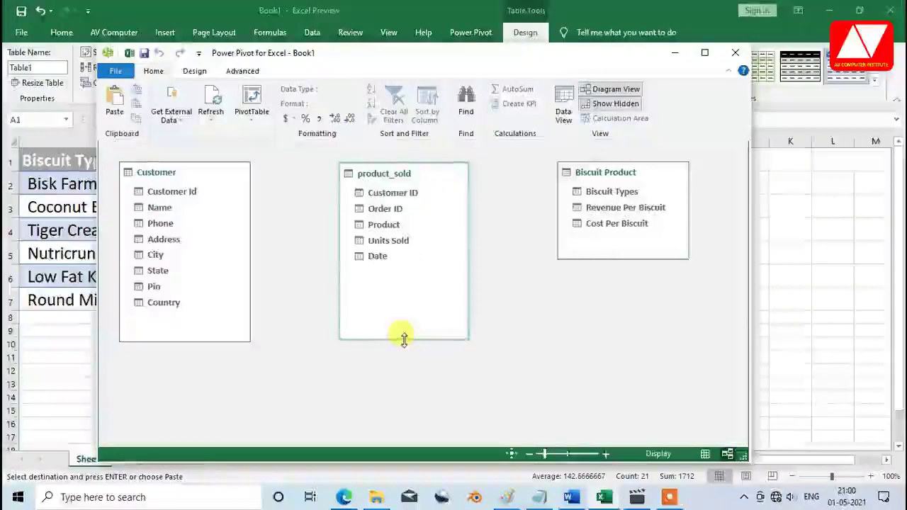
pyautogui.moveTo(609, 262); pyautogui.dragTo(607, 334)
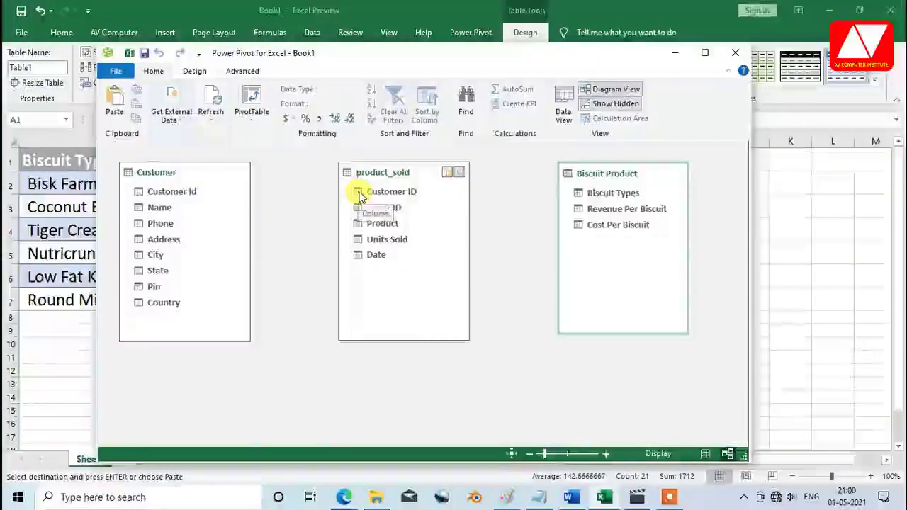
# - Relate product_sold's Customer ID to Customer's Customer Id, and Biscuit Product's Biscuit Types to product_sold's Product
pyautogui.moveTo(356, 195); pyautogui.dragTo(198, 197)
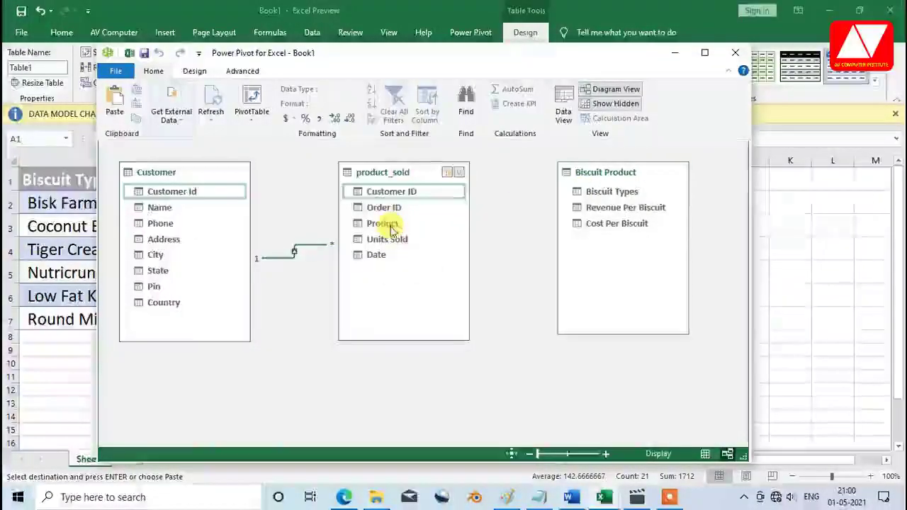
pyautogui.moveTo(579, 198)
pyautogui.mouseDown()
pyautogui.moveTo(437, 227)
pyautogui.moveTo(392, 222)
pyautogui.moveTo(431, 222)
pyautogui.moveTo(560, 188)
pyautogui.moveTo(575, 199)
pyautogui.mouseUp()
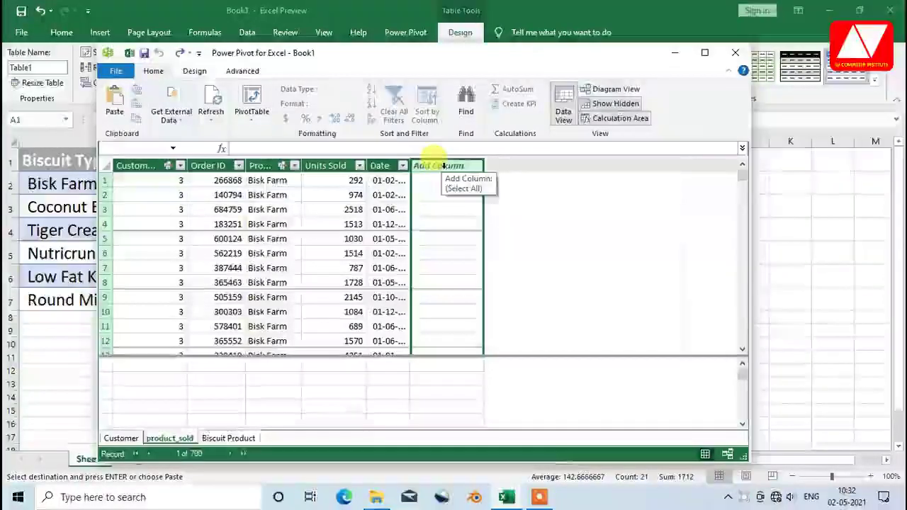
# - Add two new columns named Revenue and Cost to the product_sold table in the data view
pyautogui.doubleClick(443, 166)
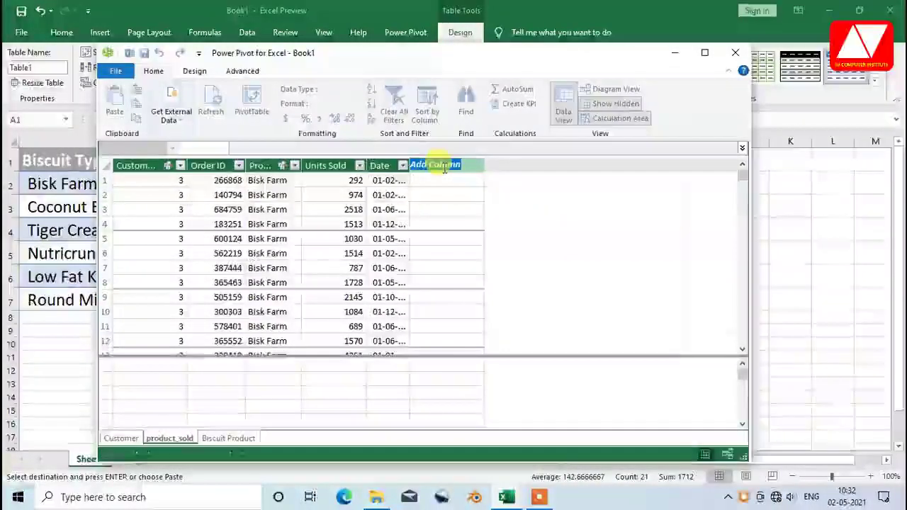
pyautogui.write('Reve')
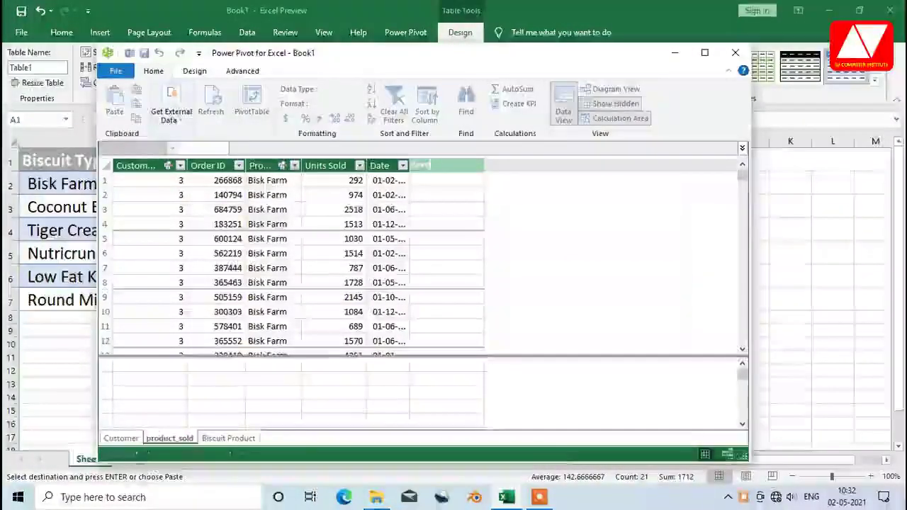
pyautogui.write('nue')
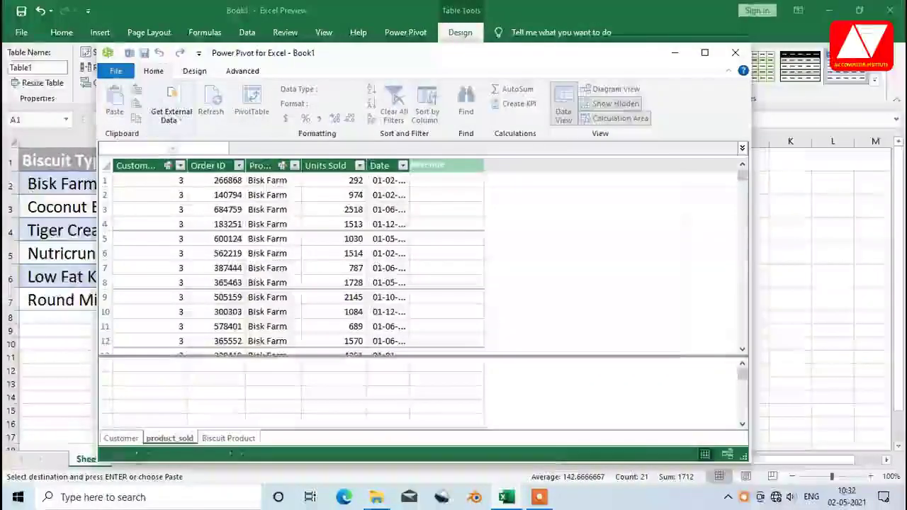
pyautogui.press('Return')
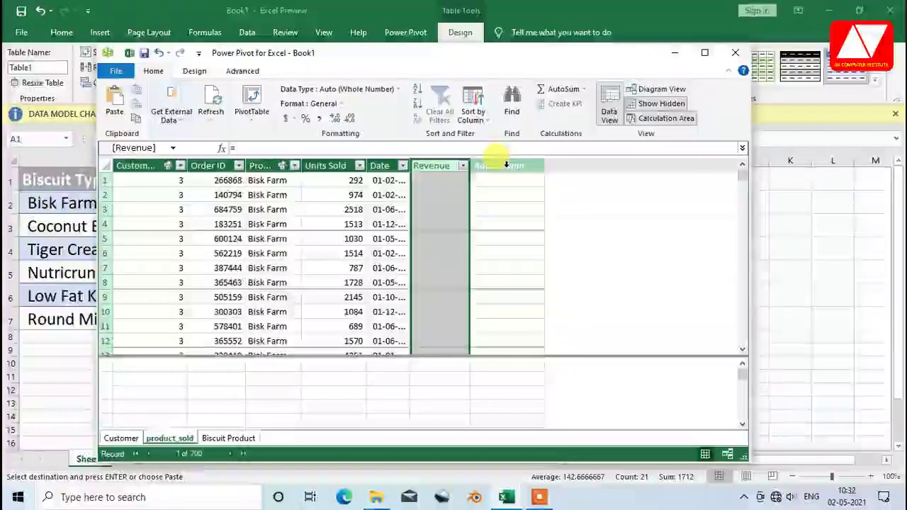
pyautogui.doubleClick(505, 165)
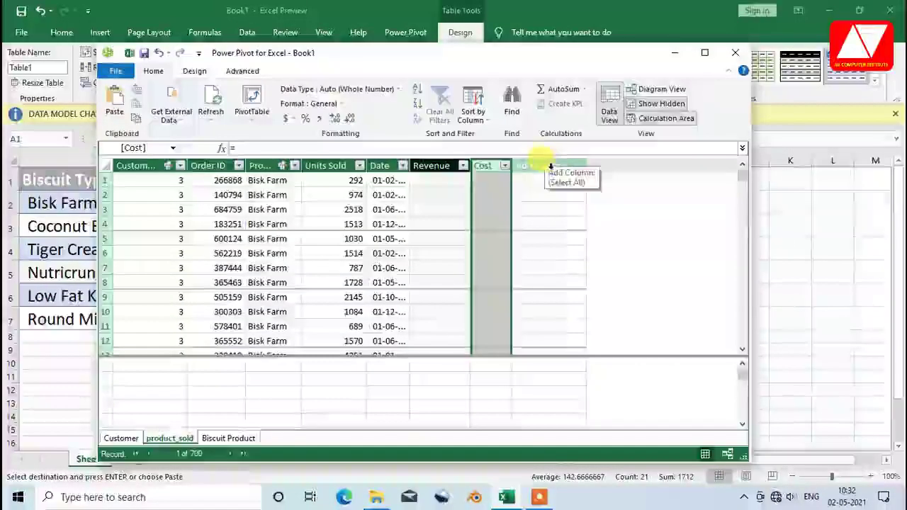
# - Add another new column named Profit to the product_sold table
pyautogui.click(546, 165)
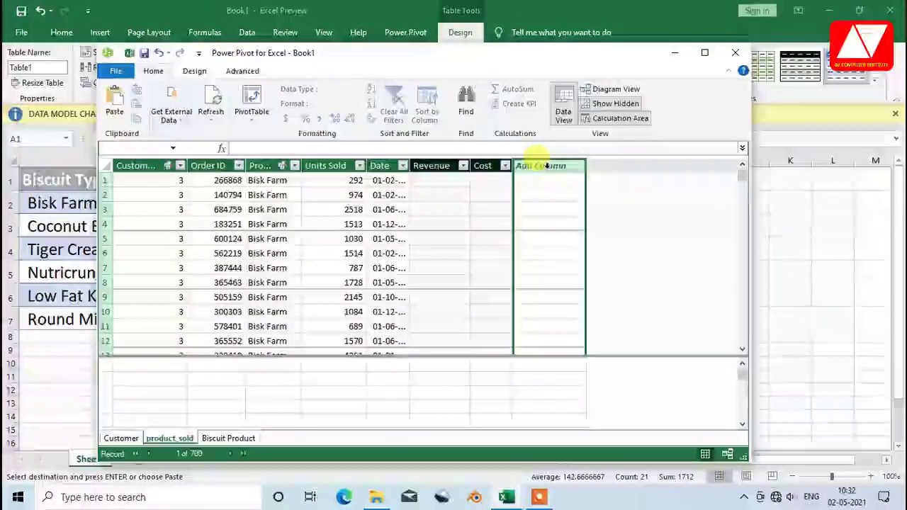
pyautogui.doubleClick(546, 165)
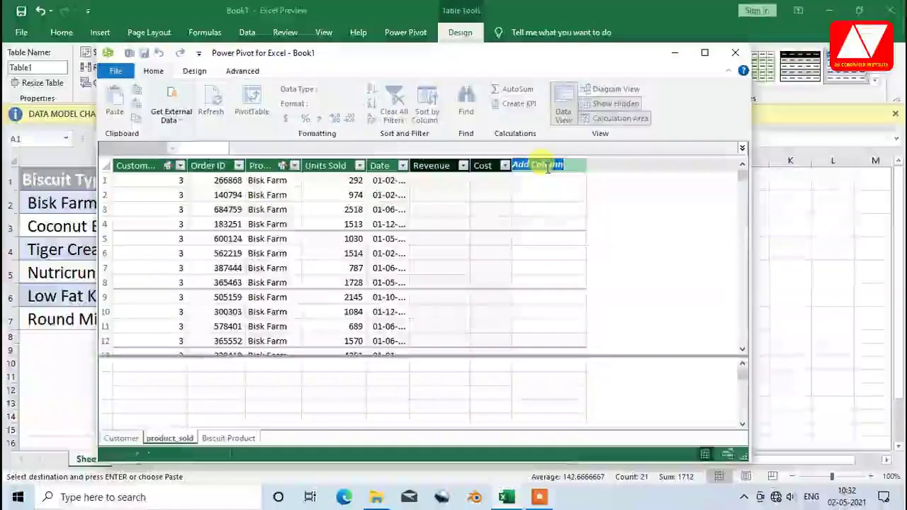
pyautogui.write('Prof')
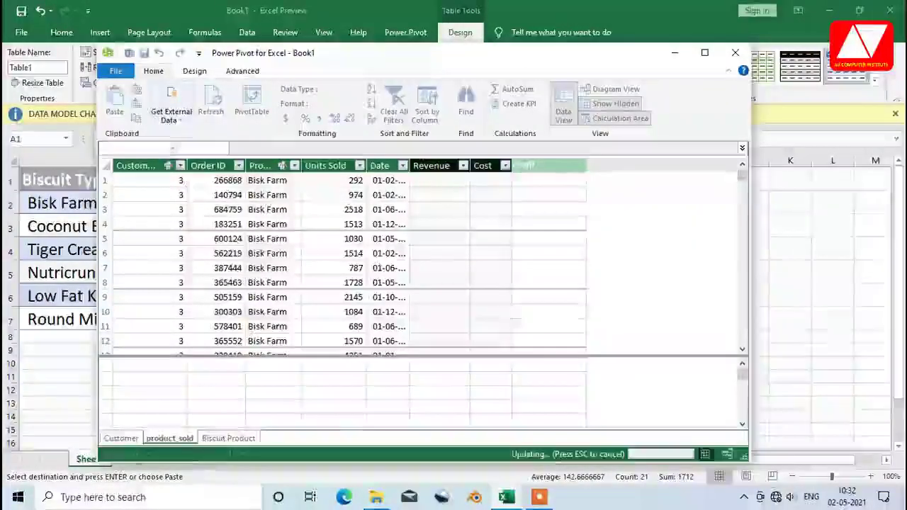
pyautogui.press('Return')
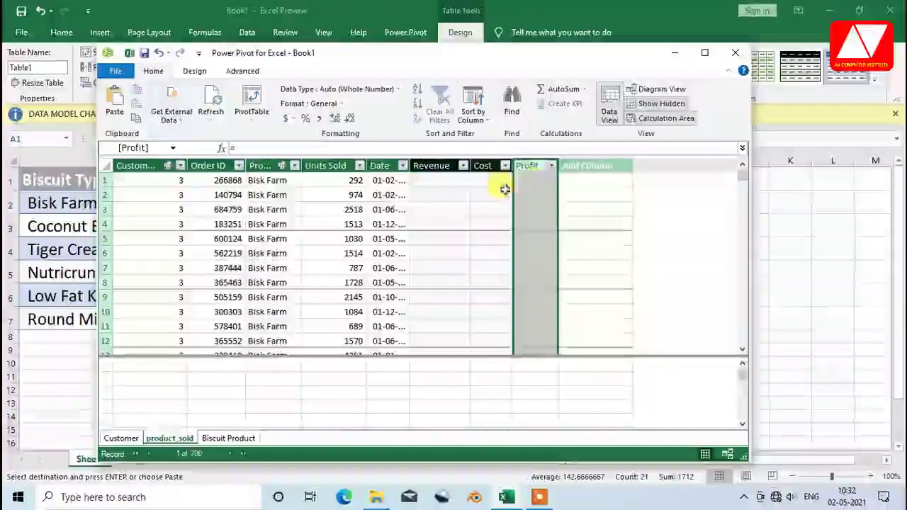
# - Fill the Revenue column with the formula =RELATED('Biscuit Product'[Revenue Per Biscuit])*[Units Sold]
pyautogui.click(433, 181)
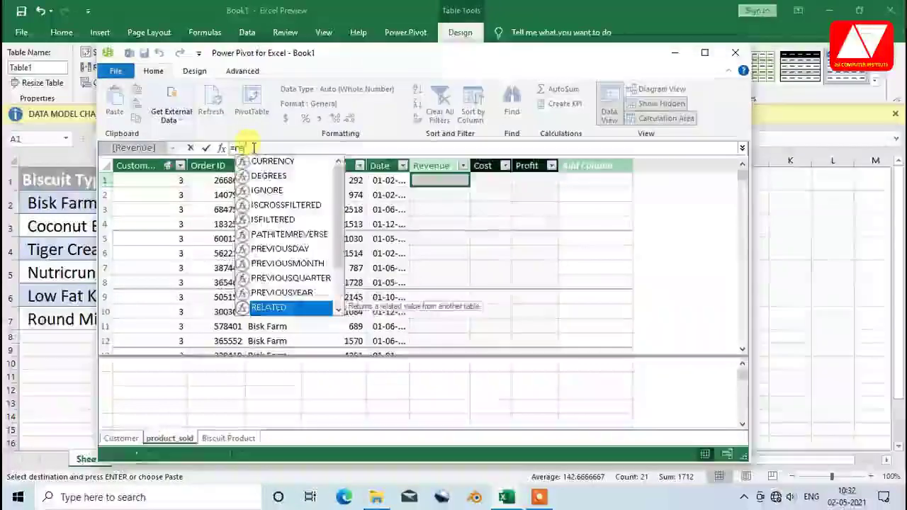
pyautogui.write('ed')
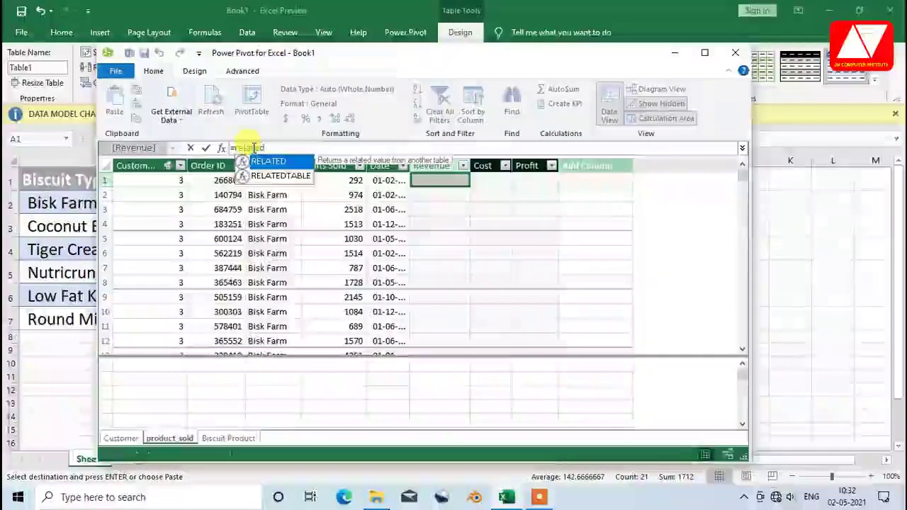
pyautogui.doubleClick(275, 162)
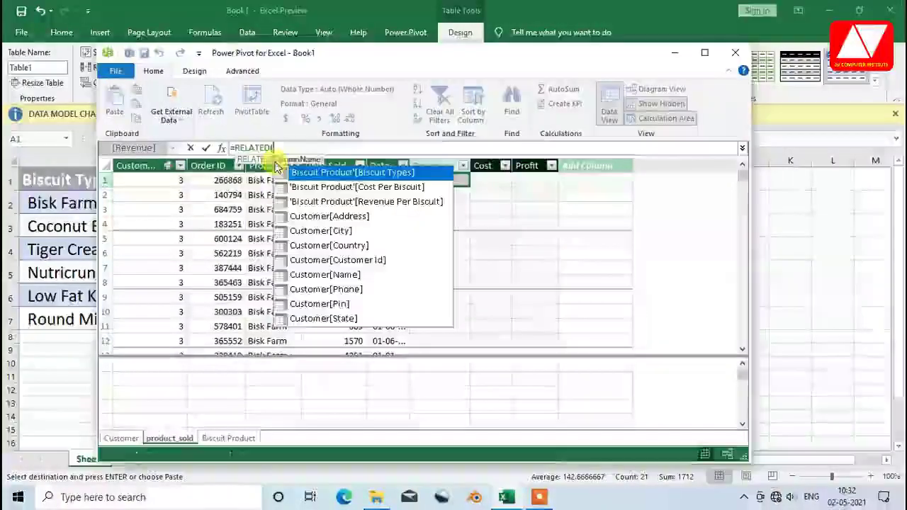
pyautogui.doubleClick(416, 203)
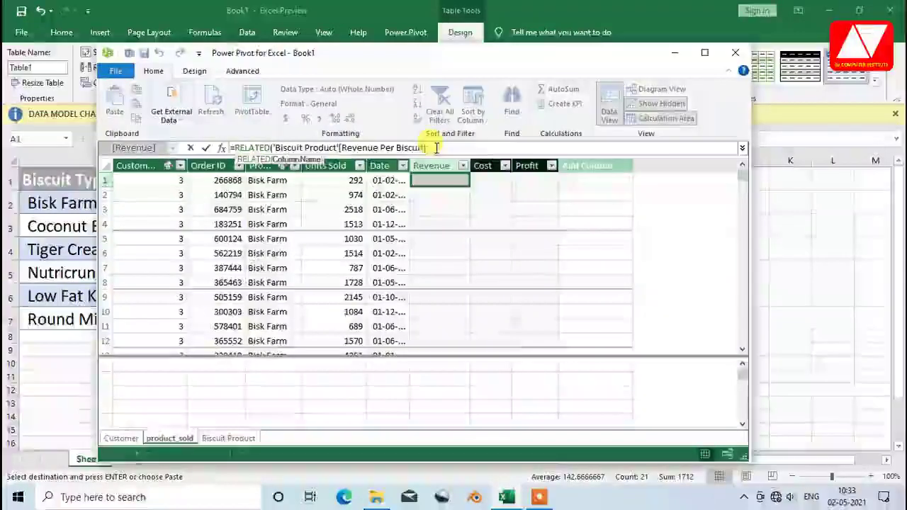
pyautogui.write(')')
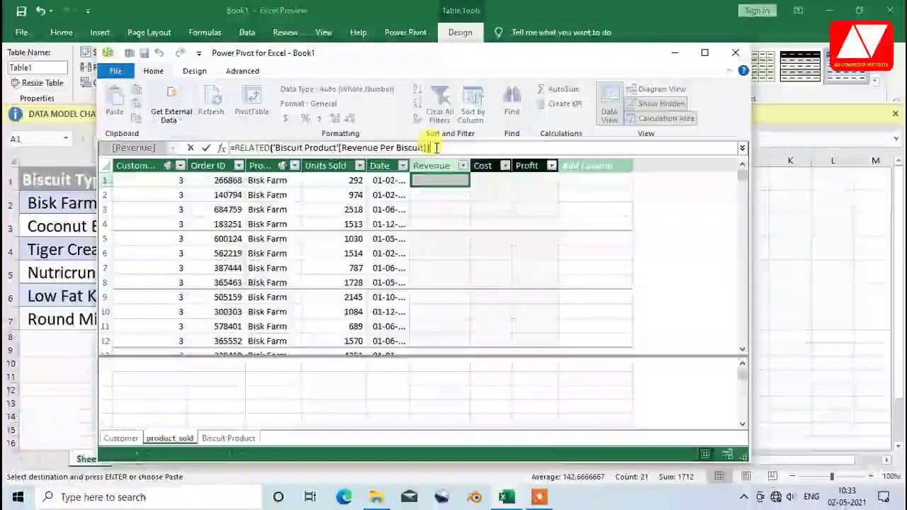
pyautogui.write('*')
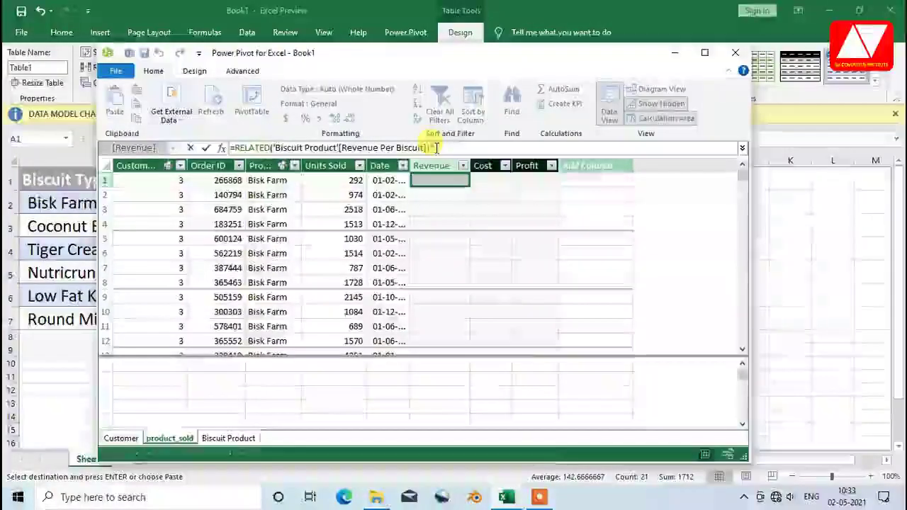
pyautogui.write('u')
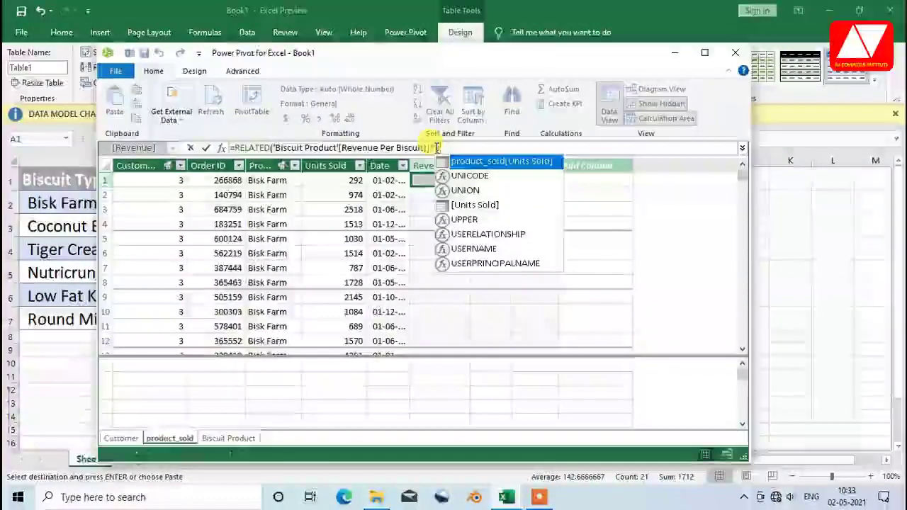
pyautogui.doubleClick(475, 205)
pyautogui.press('Return')
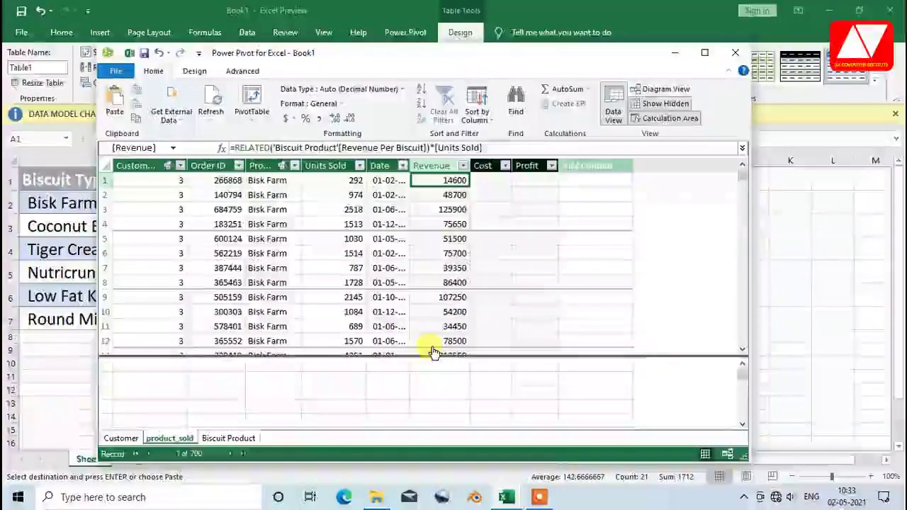
# - Fill the Cost column with the formula =RELATED('Biscuit Product'[Cost Per Biscuit])*[Units Sold]
pyautogui.click(497, 183)
pyautogui.write('=')
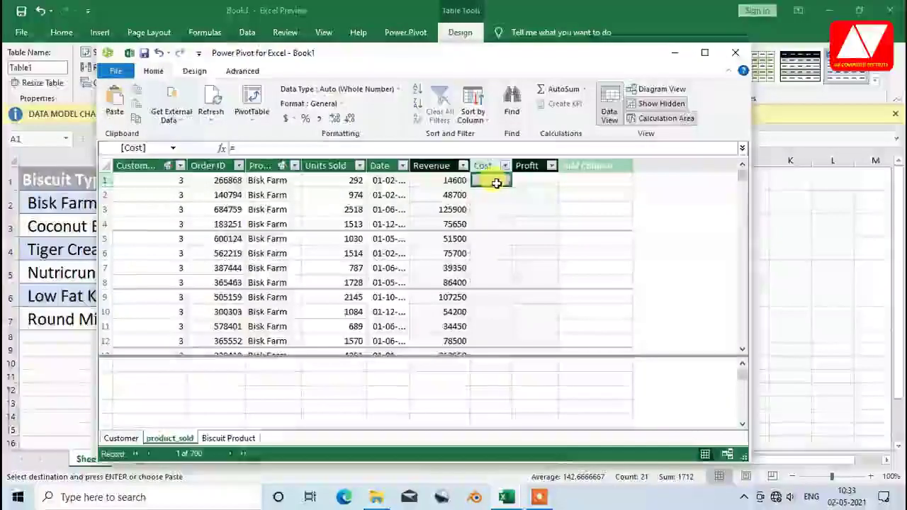
pyautogui.click(260, 147)
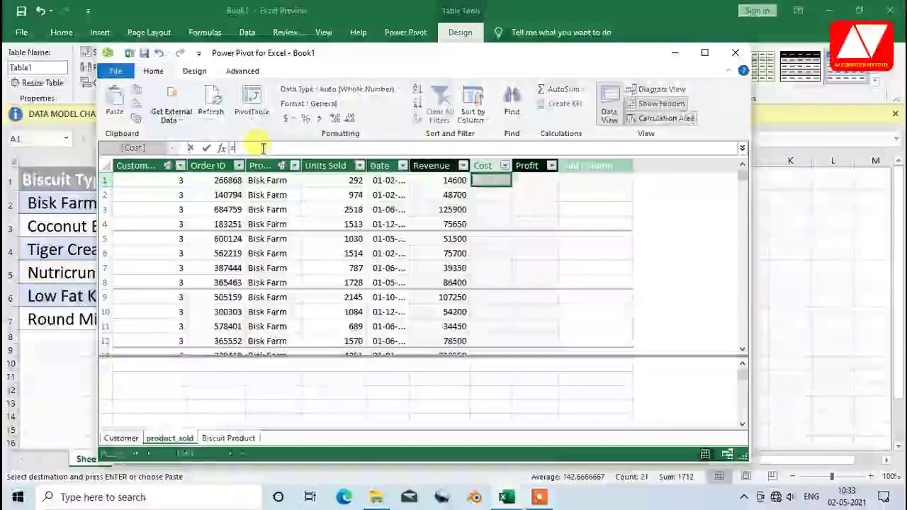
pyautogui.write('cost')
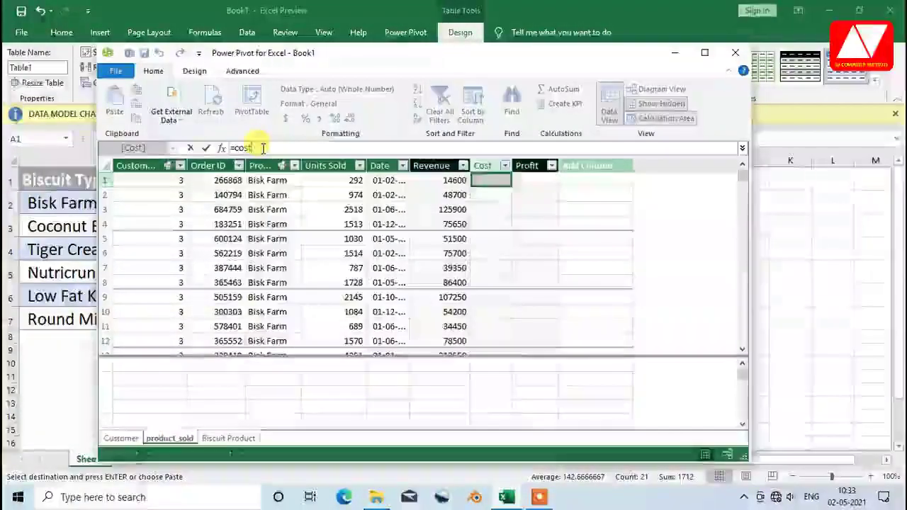
pyautogui.press('BackSpace')
pyautogui.press('BackSpace')
pyautogui.press('BackSpace')
pyautogui.press('BackSpace')
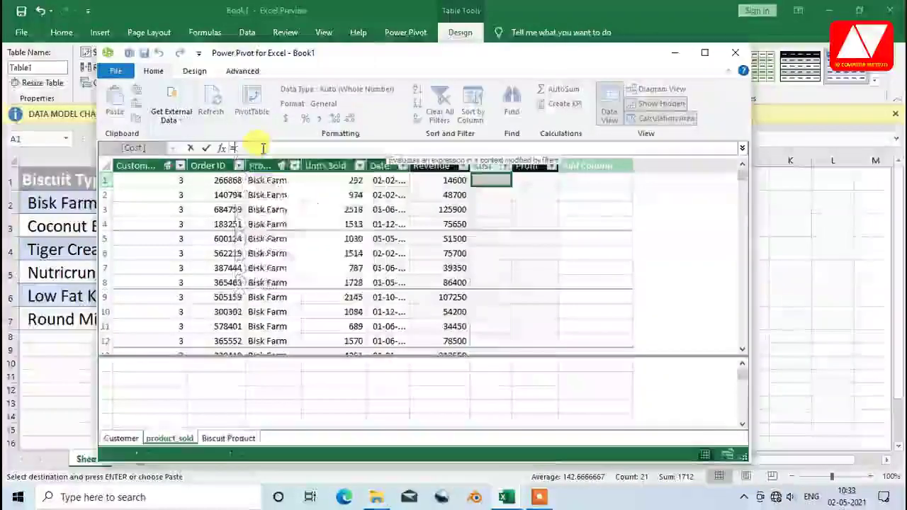
pyautogui.write('rel')
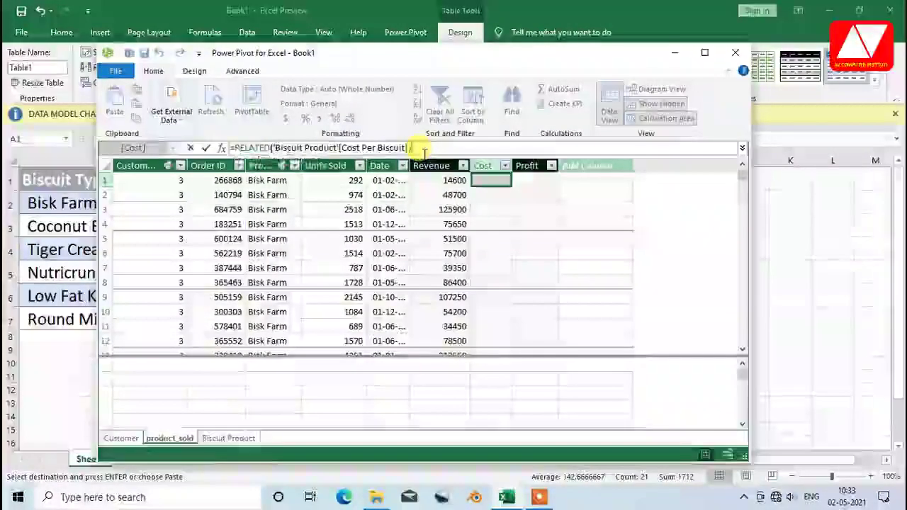
pyautogui.write('*')
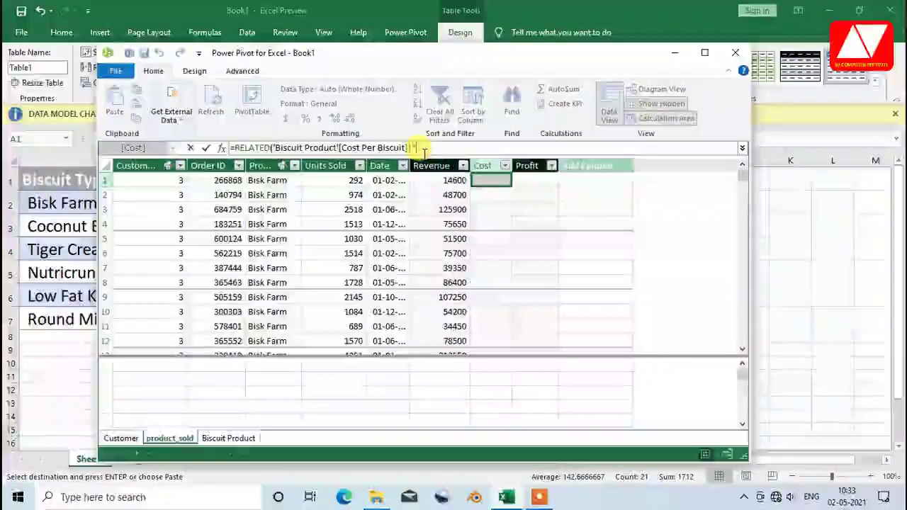
pyautogui.write('u')
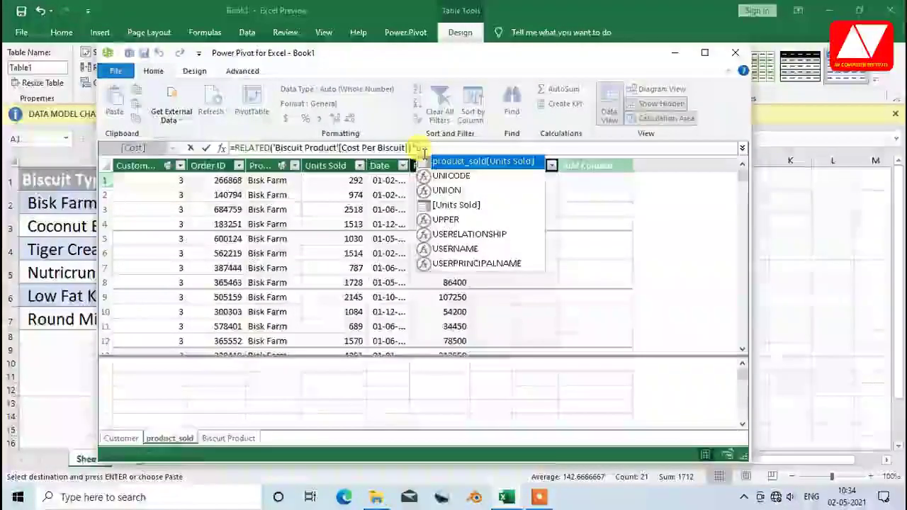
pyautogui.click(474, 212)
pyautogui.doubleClick(475, 212)
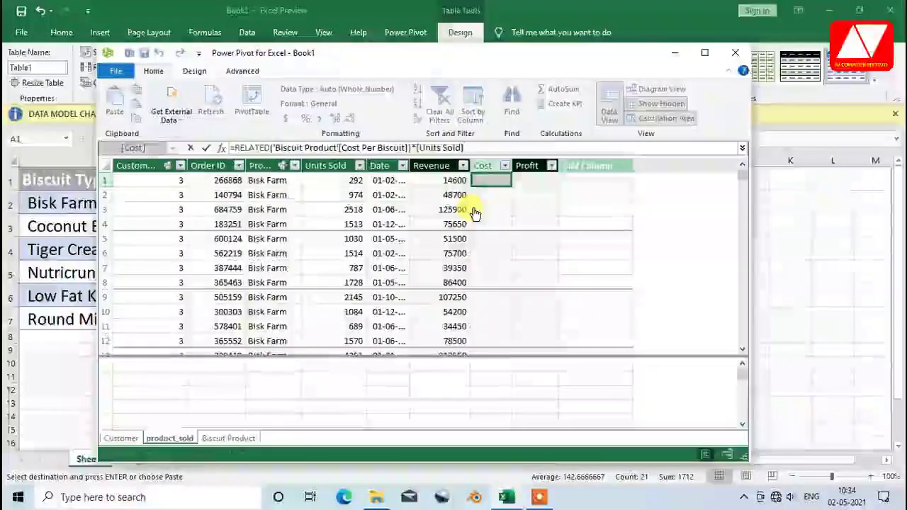
pyautogui.press('Return')
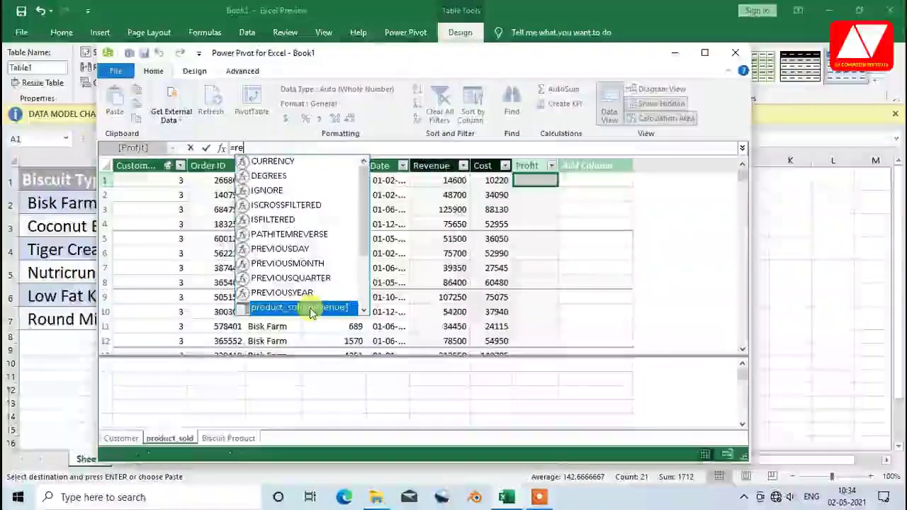
# - Fill the Profit column with the formula =product_sold[Revenue]-product_sold[Cost]
pyautogui.doubleClick(310, 308)
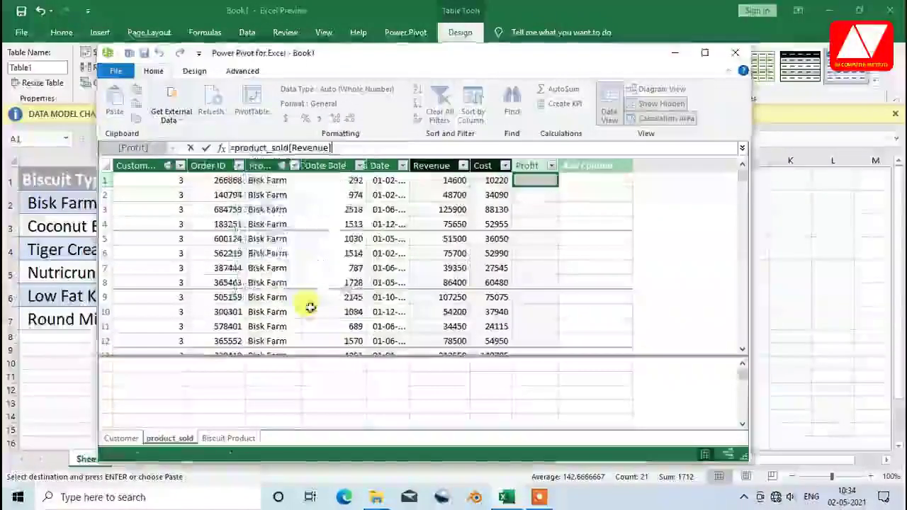
pyautogui.write('-cost')
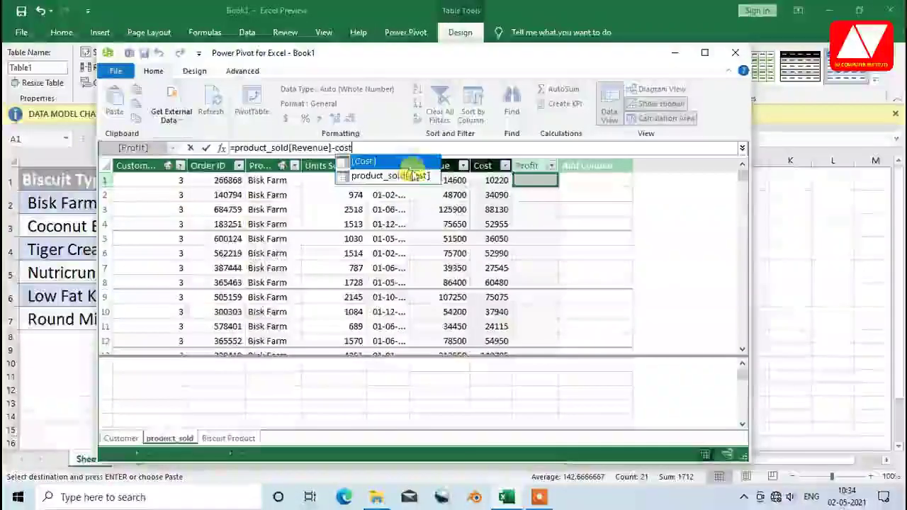
pyautogui.doubleClick(417, 182)
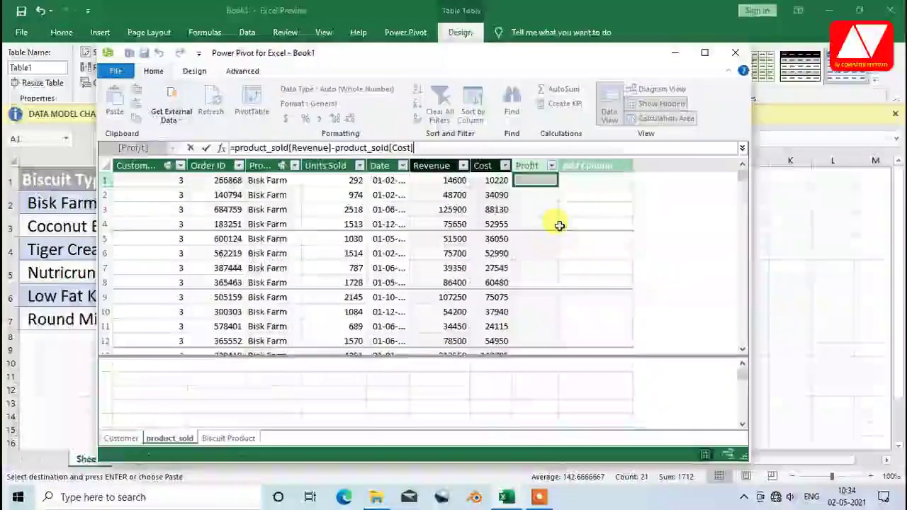
pyautogui.press('Return')
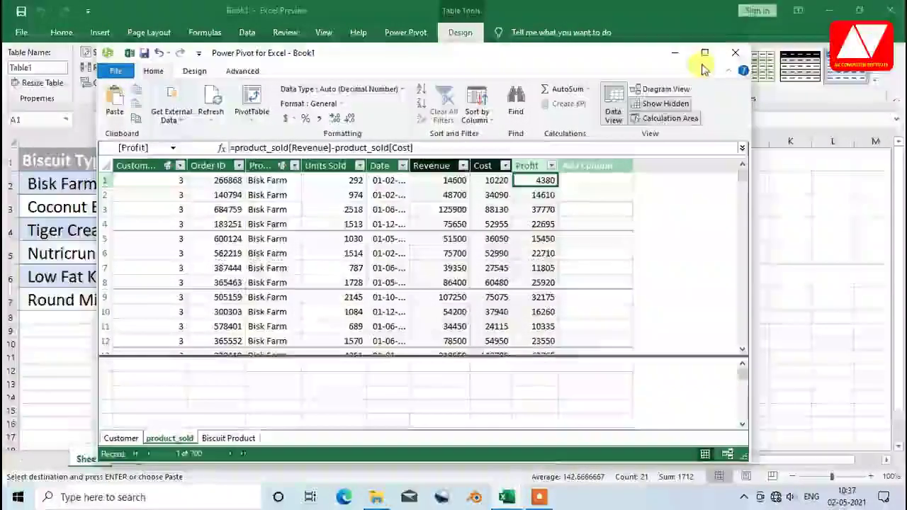
# - Start a new measure for the Customer table from the workbook window and name it Number of customers
pyautogui.click(669, 57)
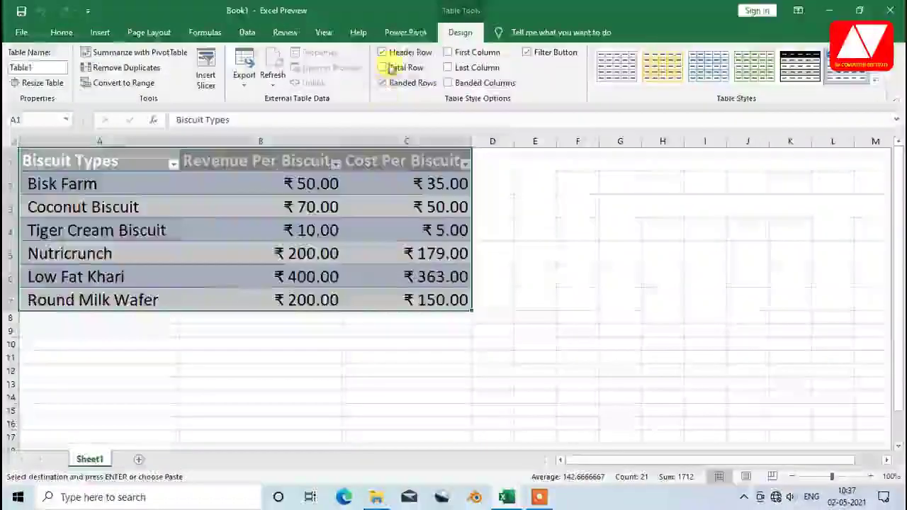
pyautogui.click(415, 32)
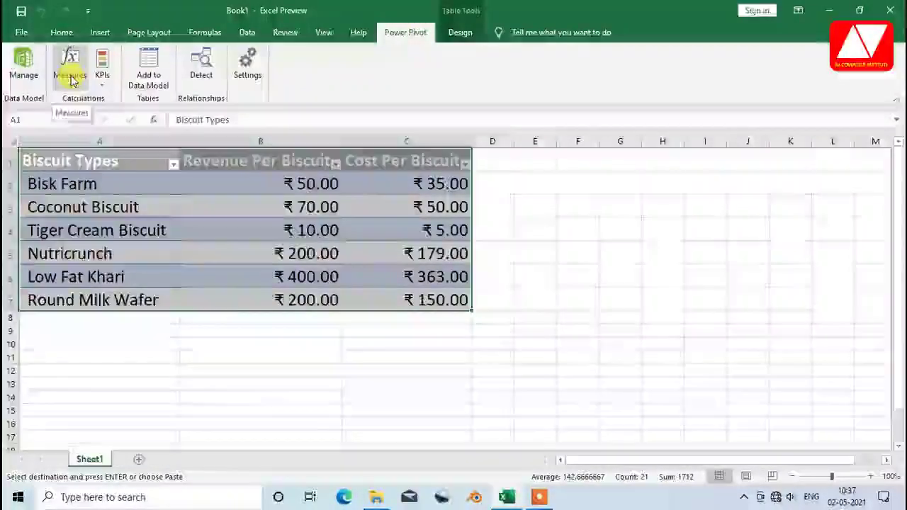
pyautogui.click(71, 77)
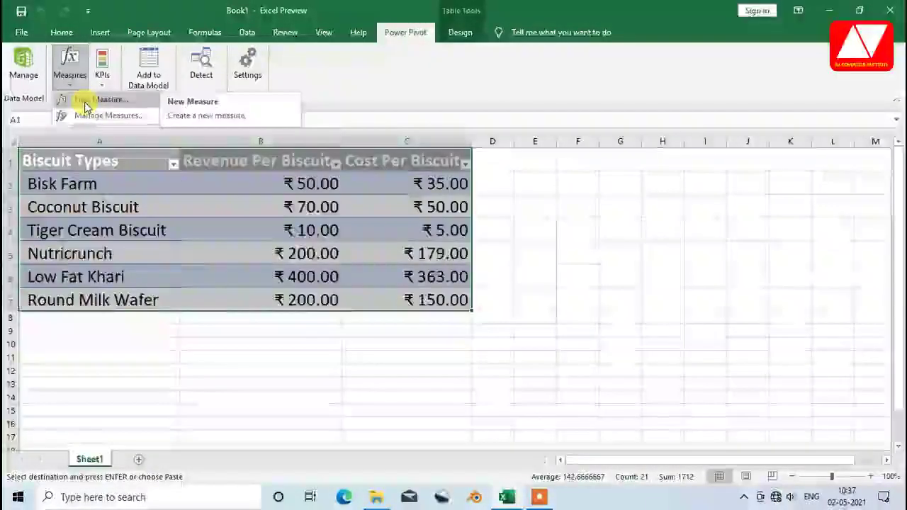
pyautogui.click(85, 103)
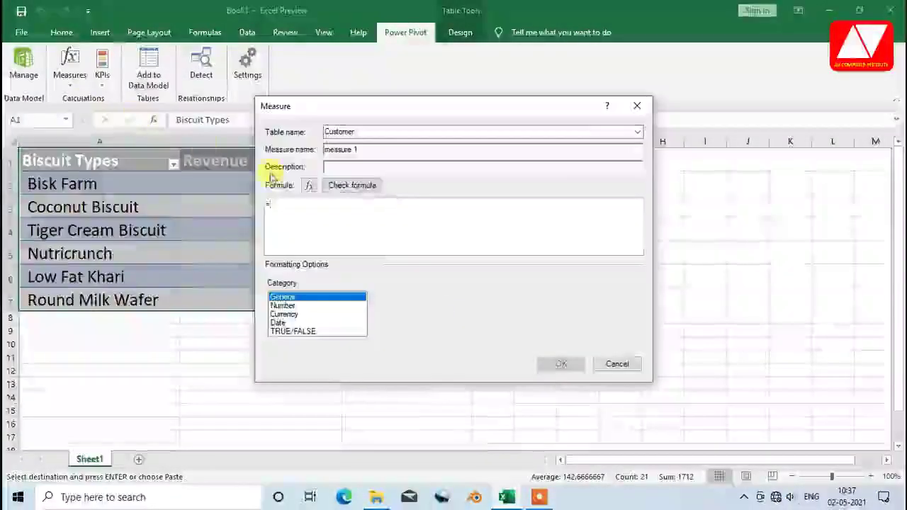
pyautogui.moveTo(364, 118); pyautogui.dragTo(298, 127)
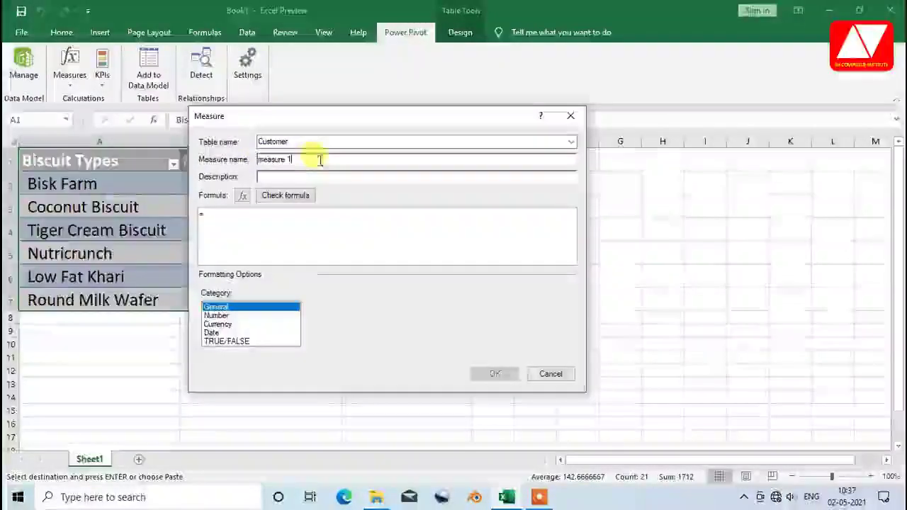
pyautogui.moveTo(316, 156); pyautogui.dragTo(260, 158)
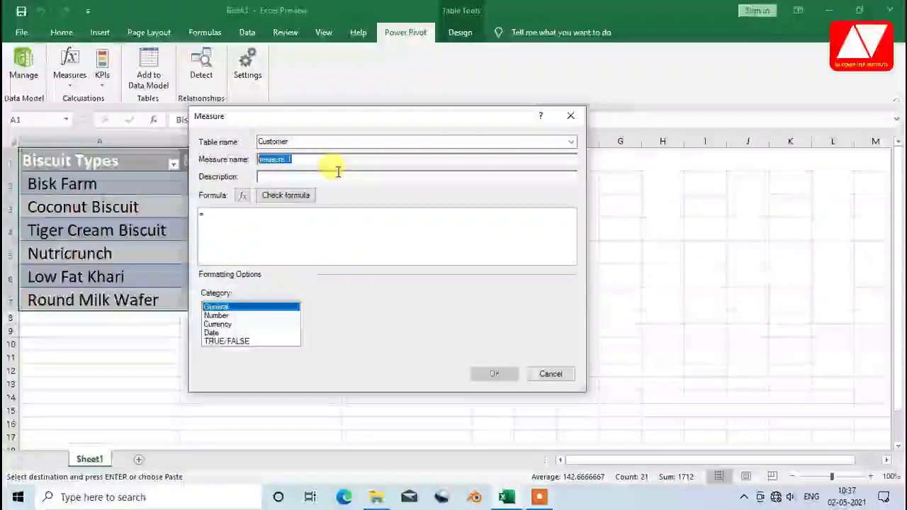
pyautogui.write('Number')
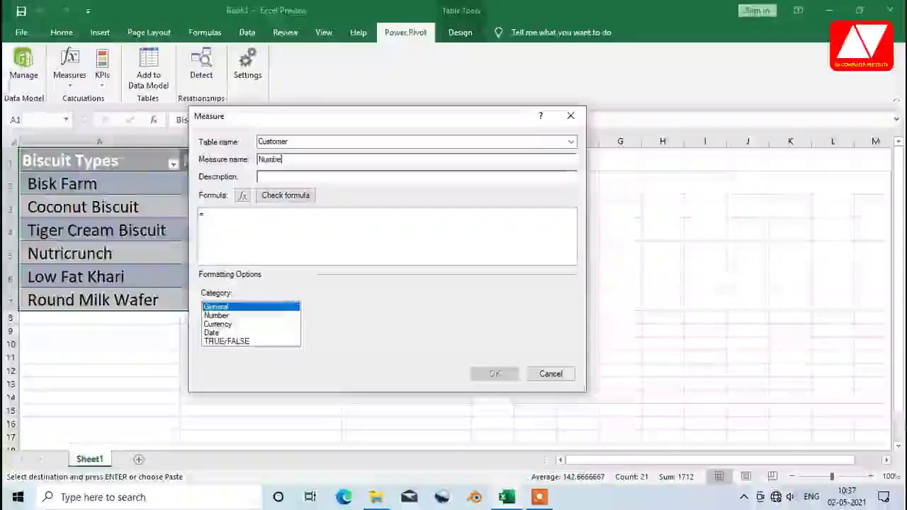
pyautogui.write(' of cu')
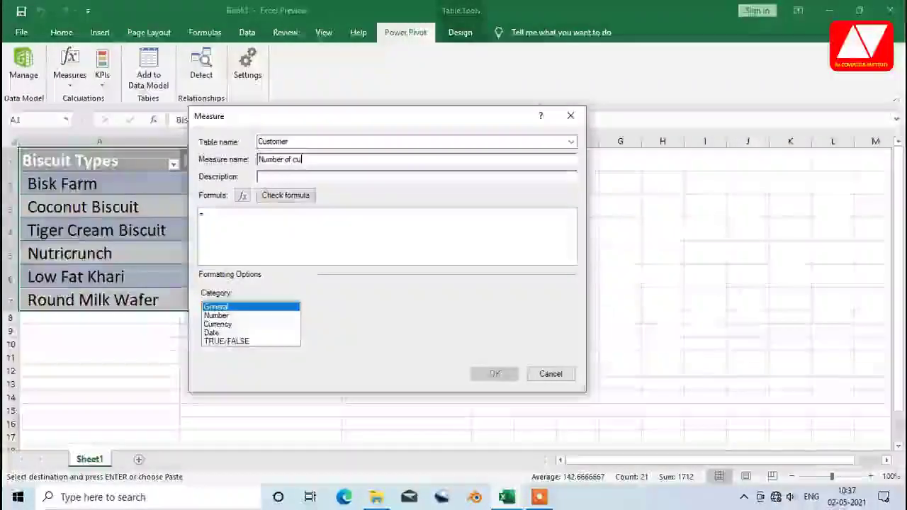
pyautogui.write('stomers')
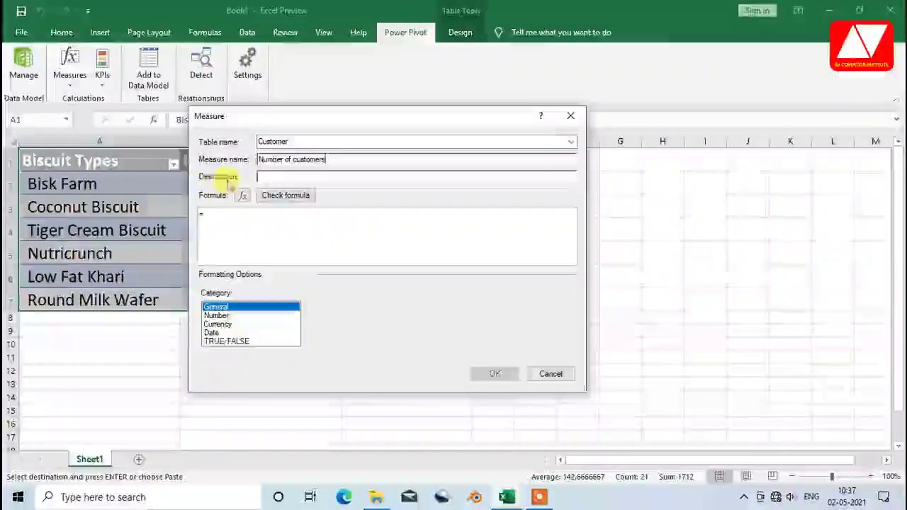
# - Enter the measure formula =DISTINCTCOUNT(Customer[Customer Id]) and check it for errors
pyautogui.click(213, 216)
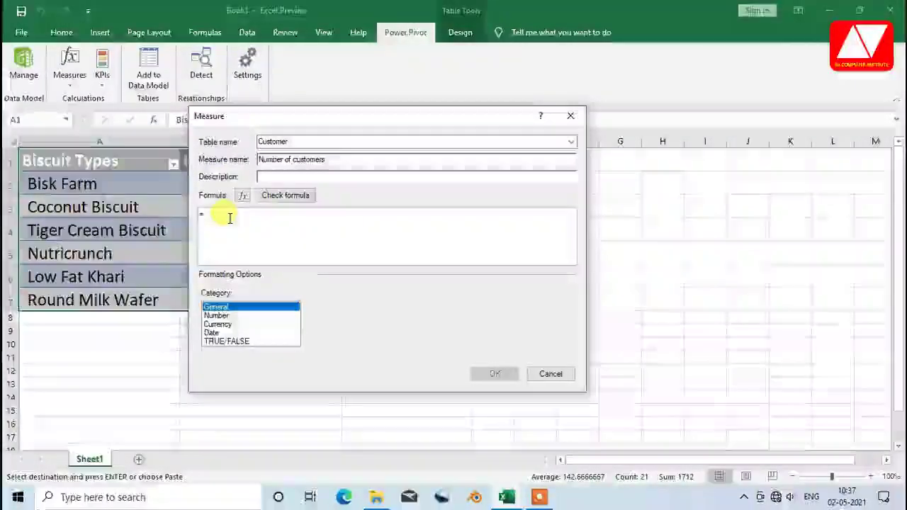
pyautogui.write('dis')
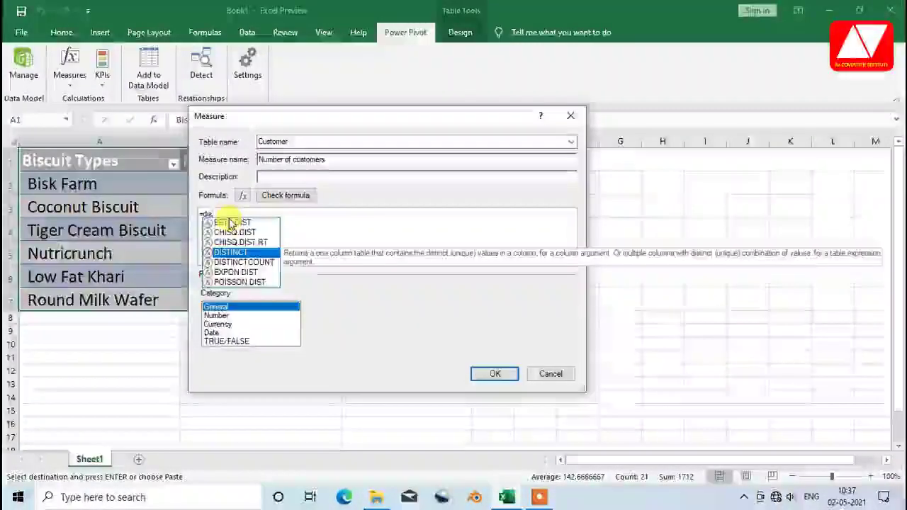
pyautogui.click(245, 263)
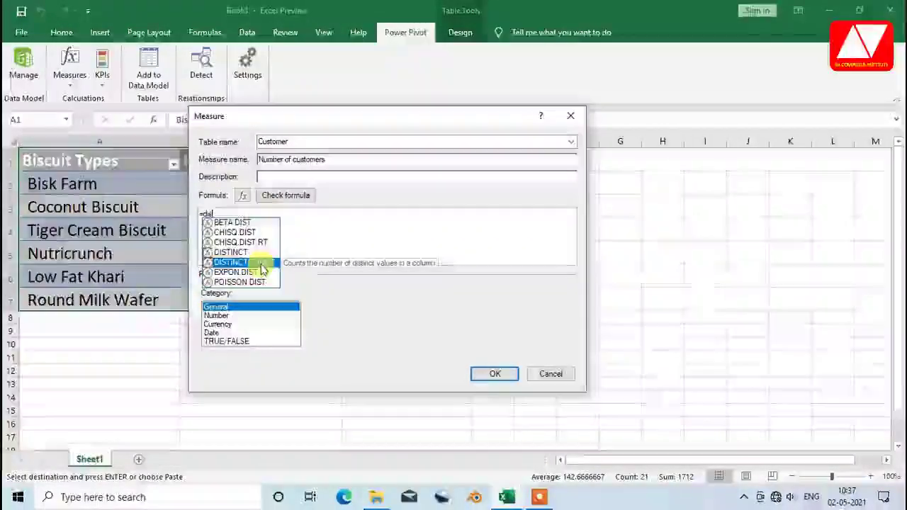
pyautogui.write('t')
pyautogui.doubleClick(263, 263)
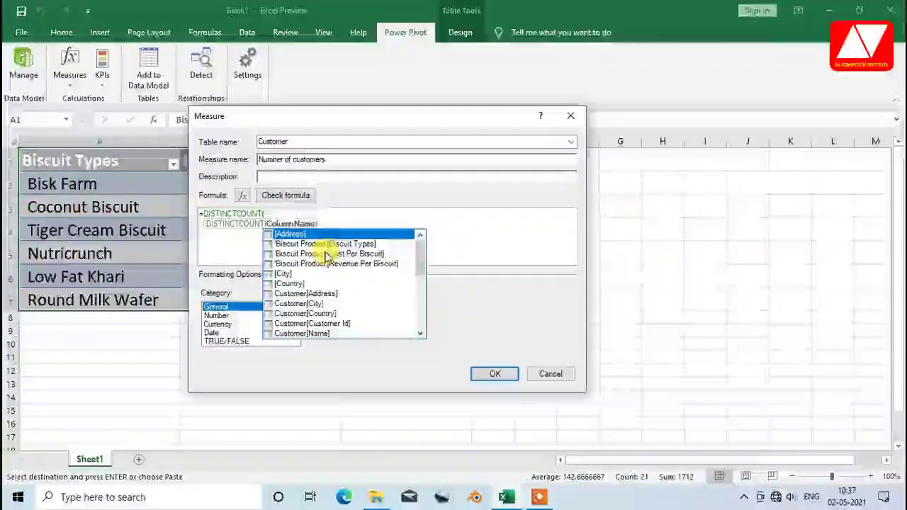
pyautogui.click(329, 324)
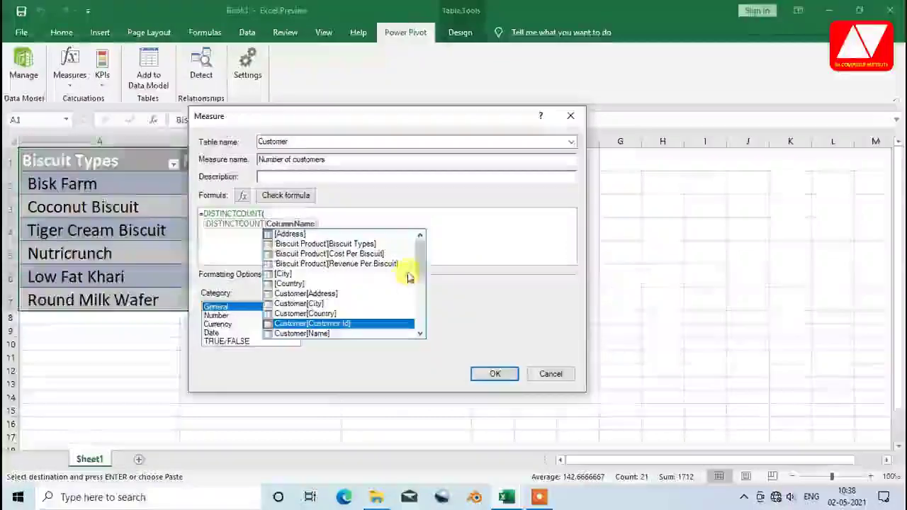
pyautogui.moveTo(420, 269); pyautogui.dragTo(423, 282)
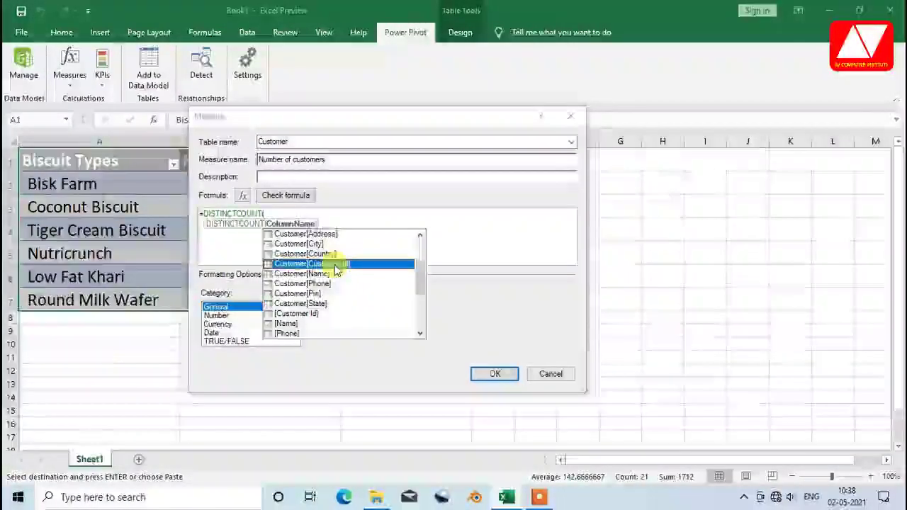
pyautogui.doubleClick(333, 264)
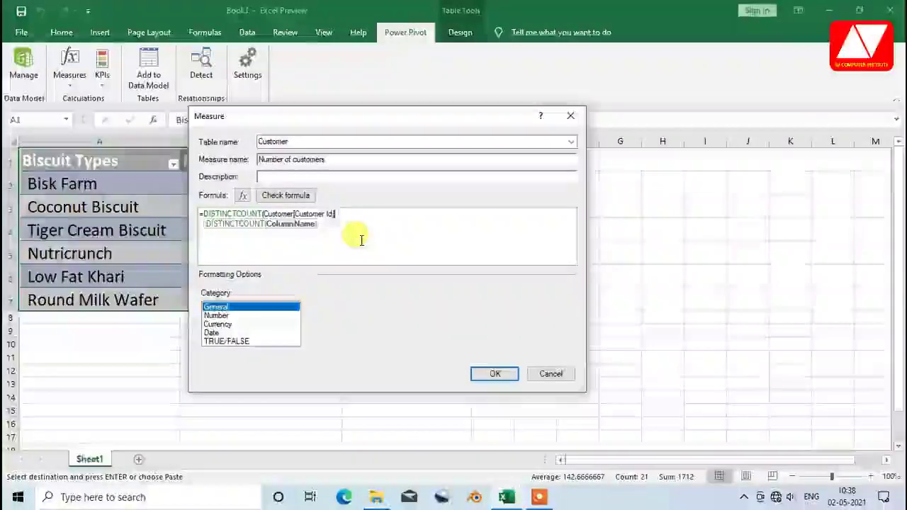
pyautogui.write(')')
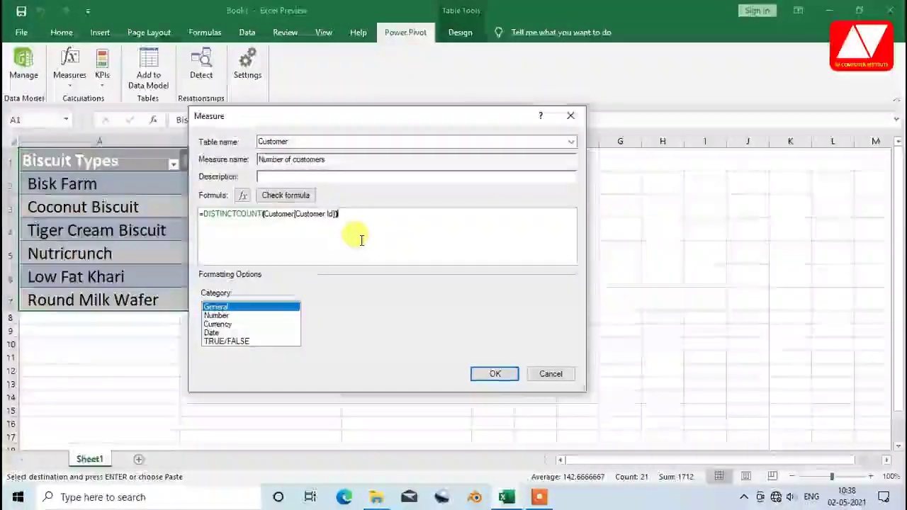
pyautogui.click(294, 198)
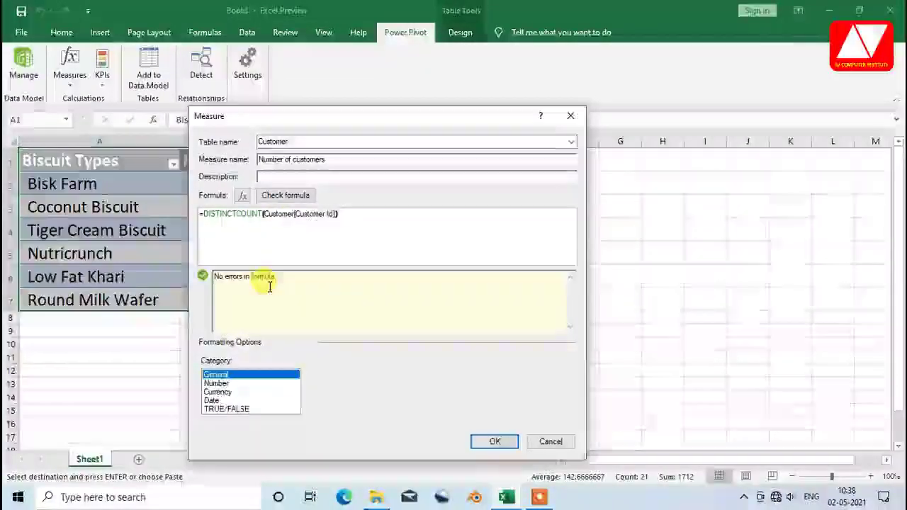
# - Format the customer-count measure as a Number with no decimal places and create it
pyautogui.click(220, 383)
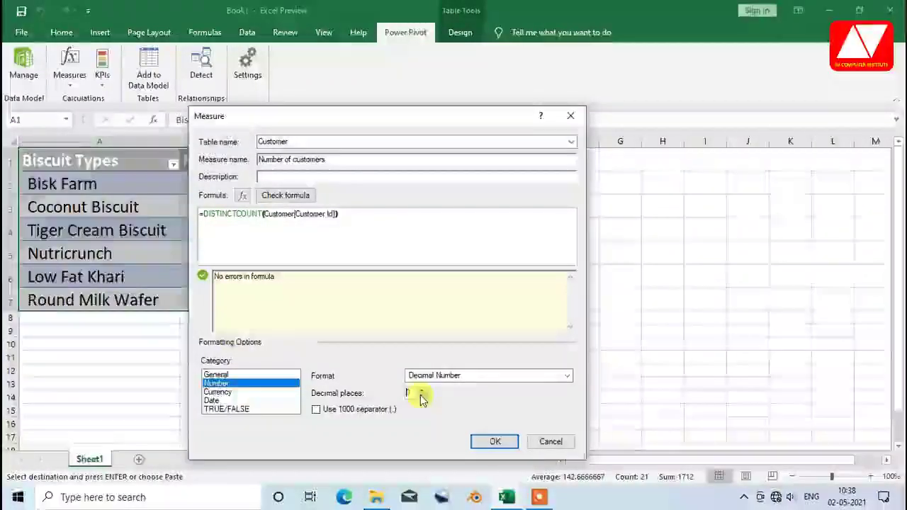
pyautogui.click(421, 396)
pyautogui.click(421, 396)
pyautogui.click(493, 441)
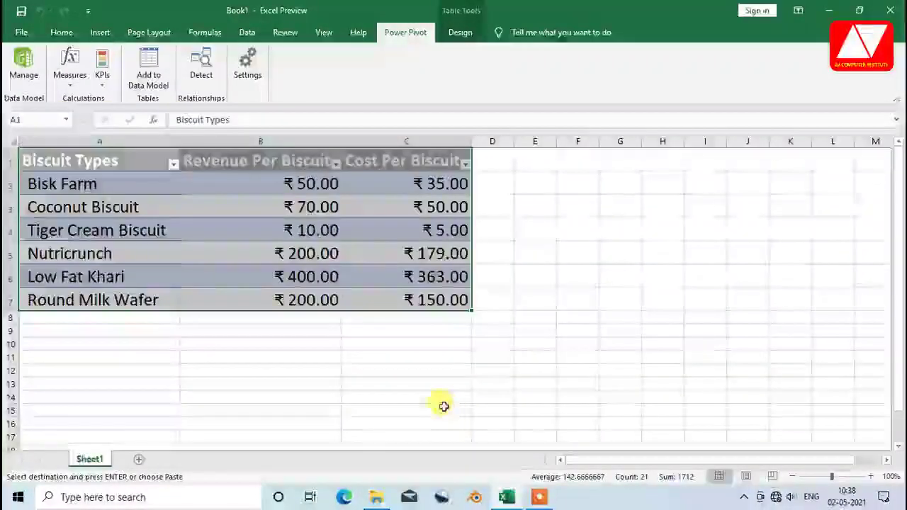
# - In the data model's Customer table, add a measure below Number of customers with the formula =sum(product_sold[Profit])
pyautogui.click(21, 69)
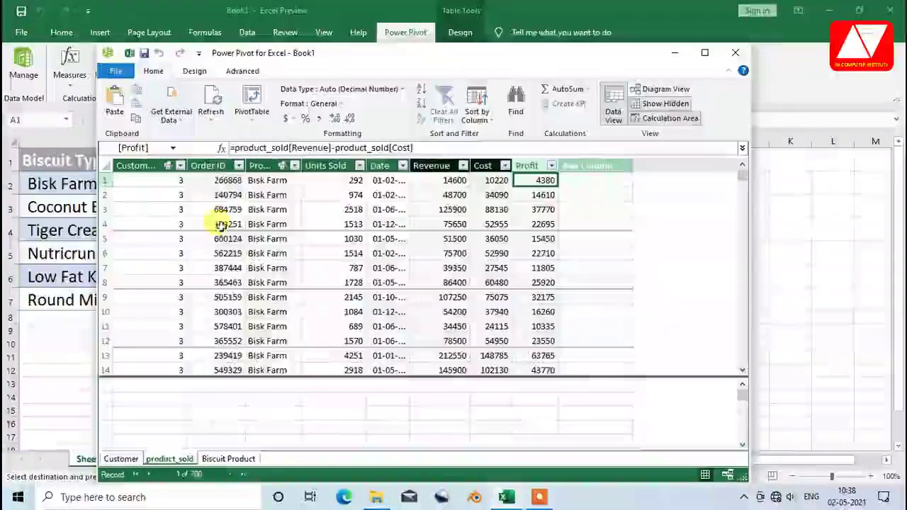
pyautogui.click(121, 458)
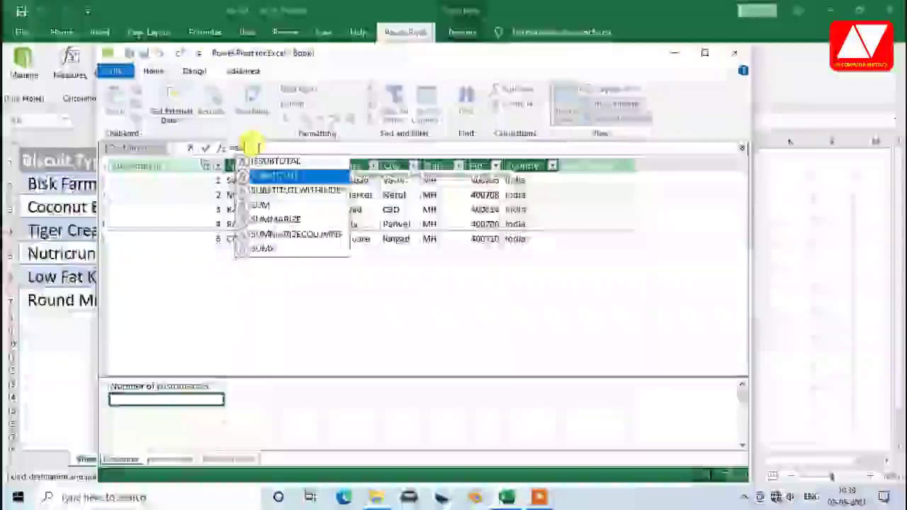
pyautogui.write('m')
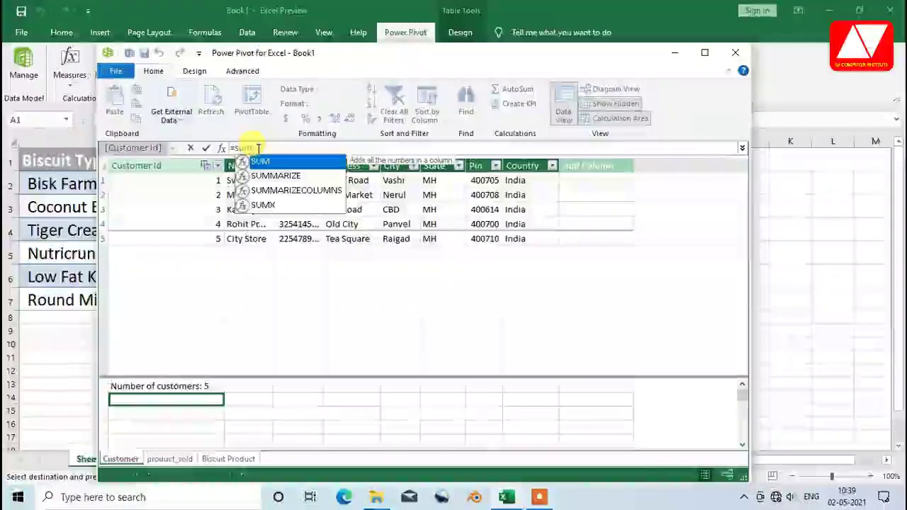
pyautogui.write('(')
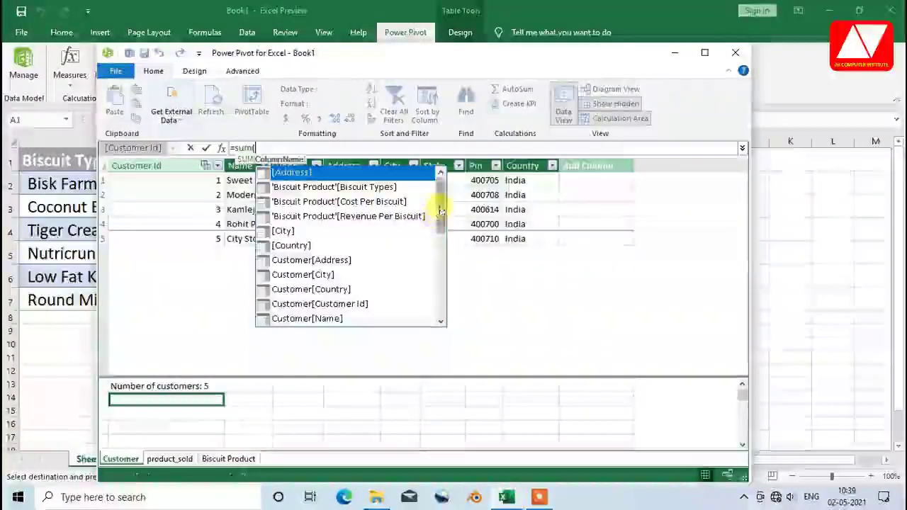
pyautogui.moveTo(440, 209); pyautogui.dragTo(436, 178)
pyautogui.write('pro')
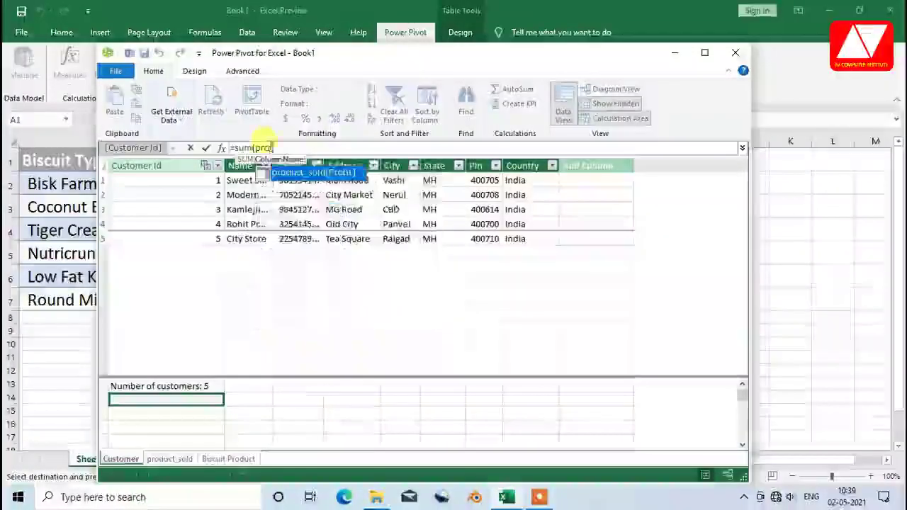
pyautogui.write('f')
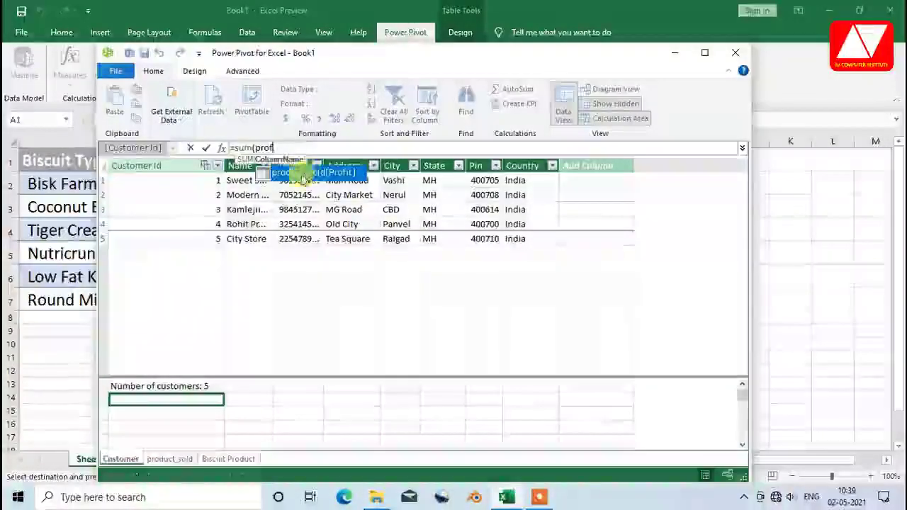
pyautogui.doubleClick(335, 173)
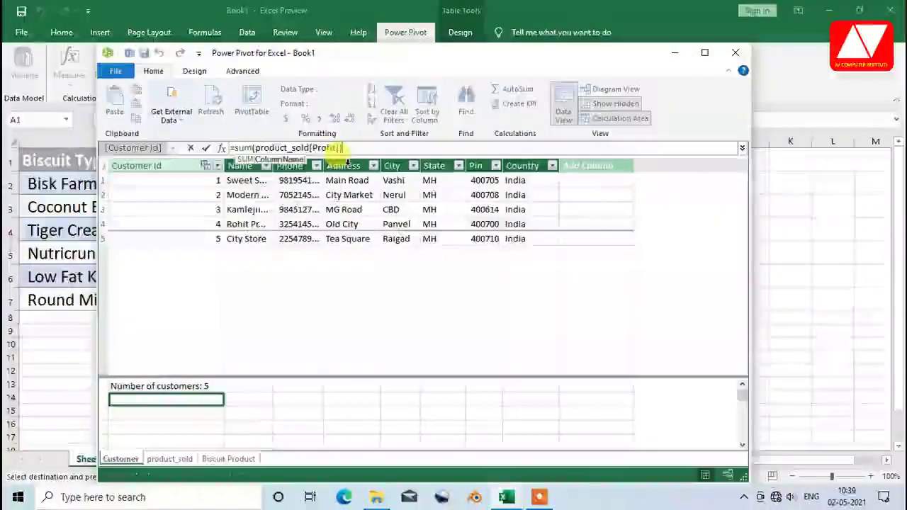
pyautogui.press('Return')
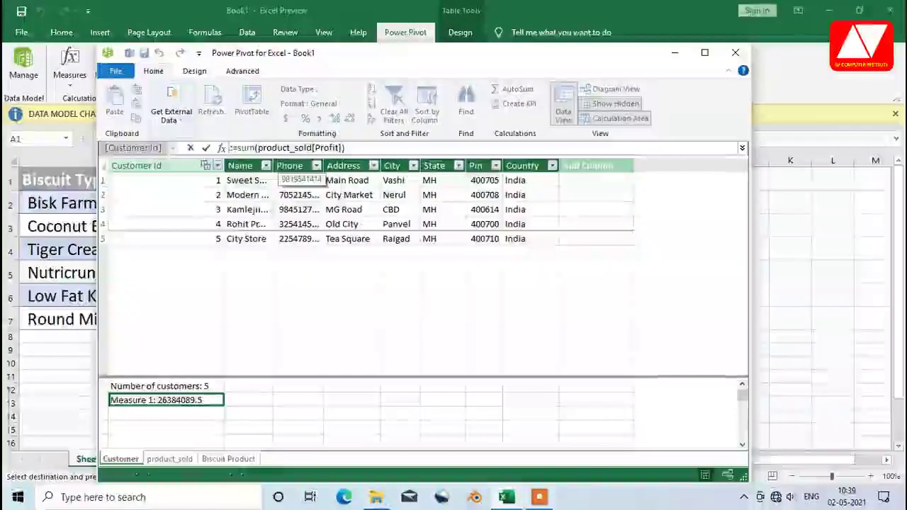
# - Rename the profit sum measure as Total Profit
pyautogui.write('al ')
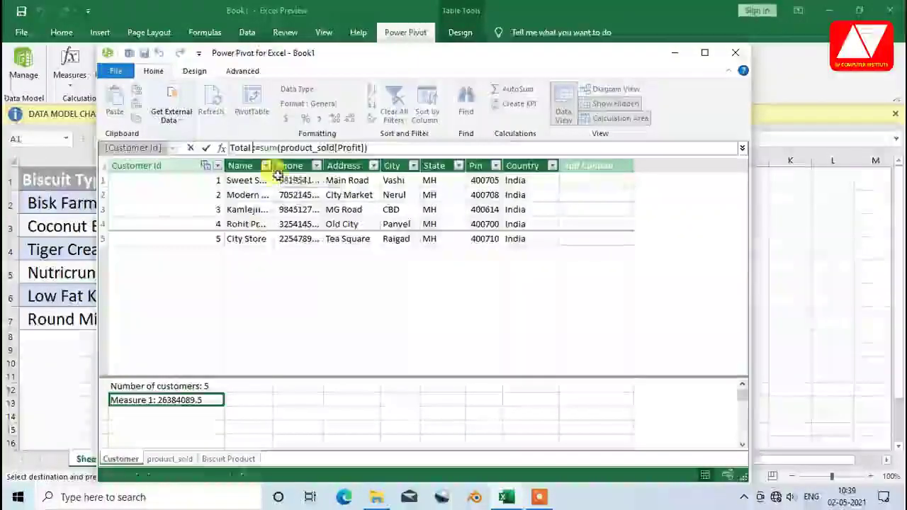
pyautogui.write('Profit ')
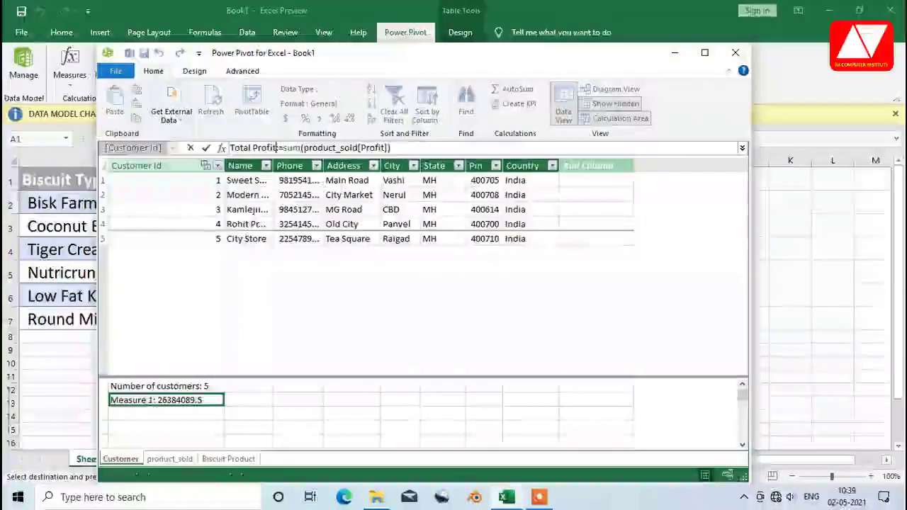
pyautogui.write(':')
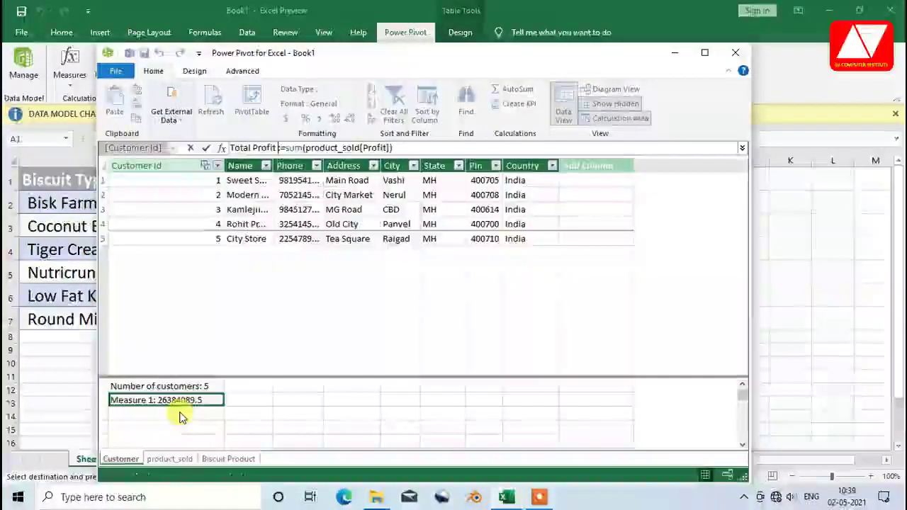
pyautogui.press('Return')
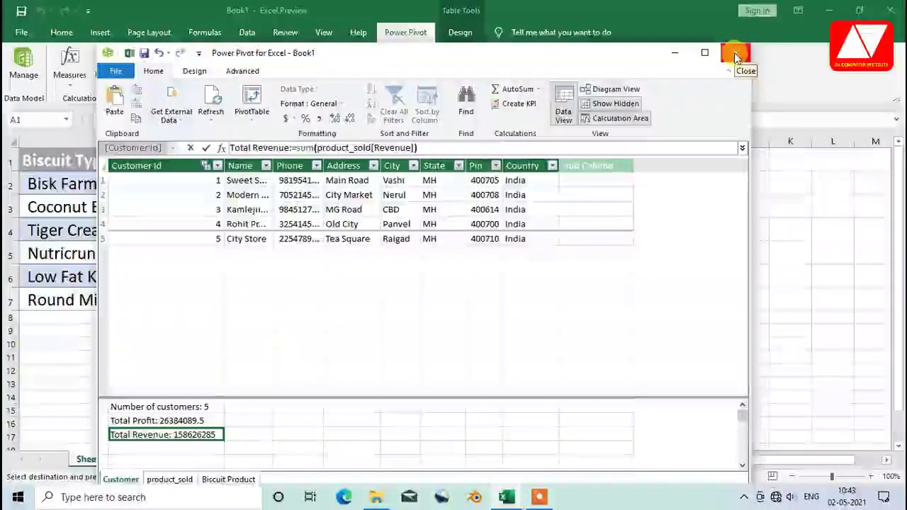
# - Close the Power Pivot window and create a PivotTable from this workbook's Data Model on a new worksheet
pyautogui.click(734, 53)
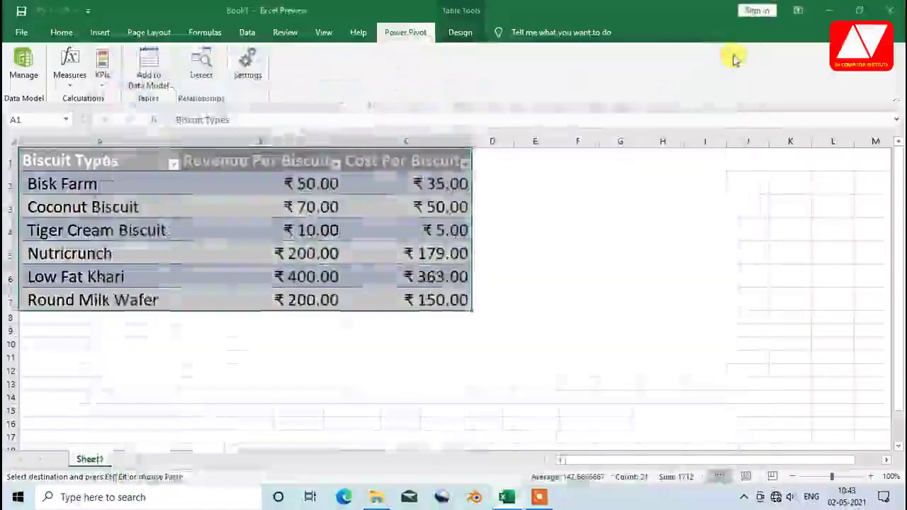
pyautogui.click(101, 34)
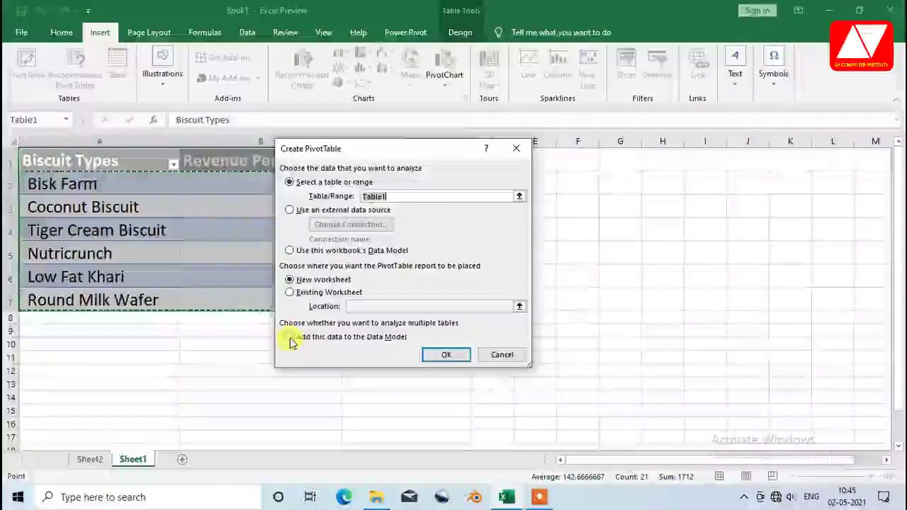
pyautogui.click(291, 340)
pyautogui.click(290, 340)
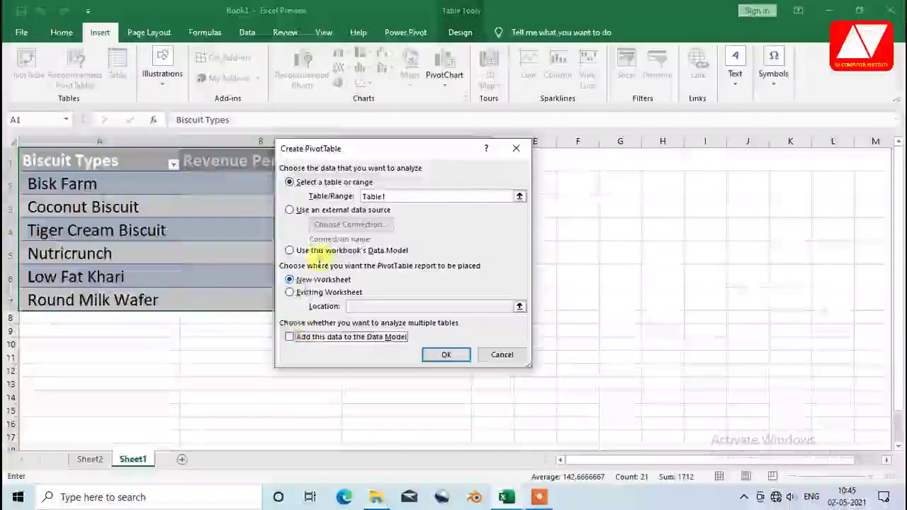
pyautogui.click(291, 250)
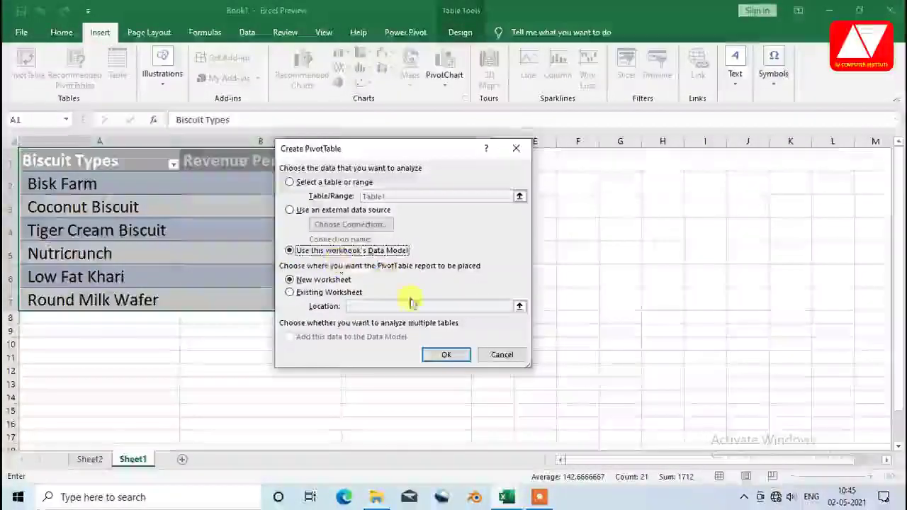
pyautogui.click(442, 355)
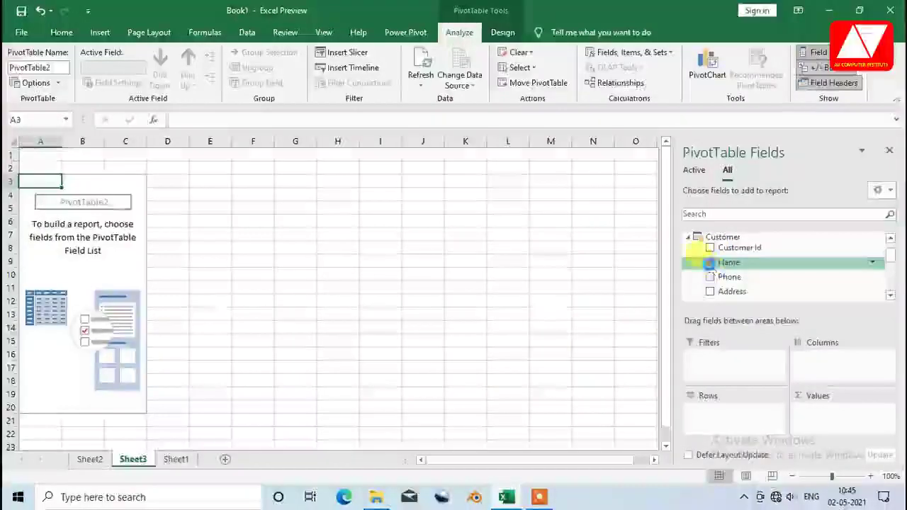
# - Add the Customer table's Name field to the PivotTable rows and the product_sold table's Order ID field to the values
pyautogui.click(709, 262)
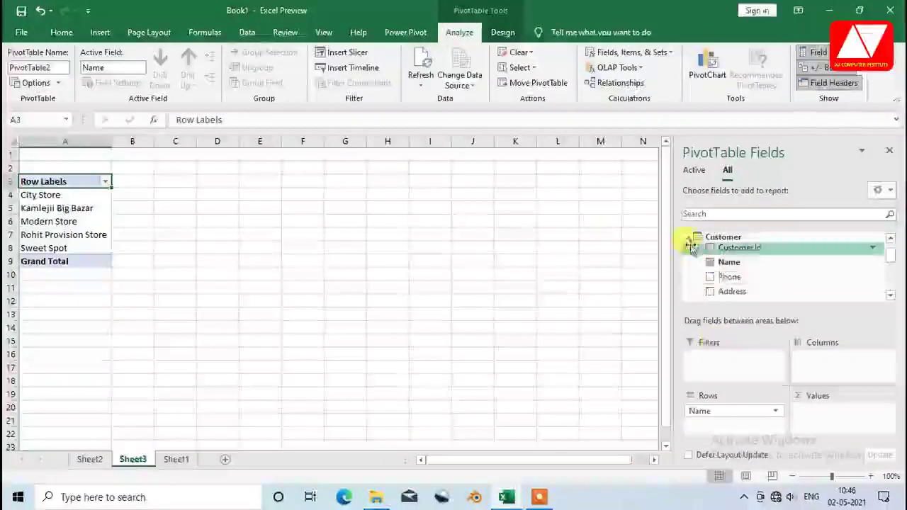
pyautogui.click(691, 238)
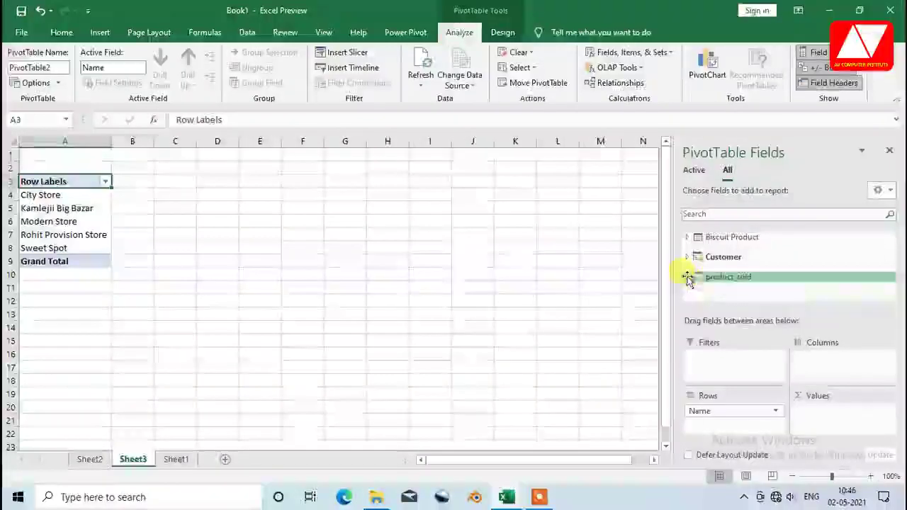
pyautogui.click(686, 277)
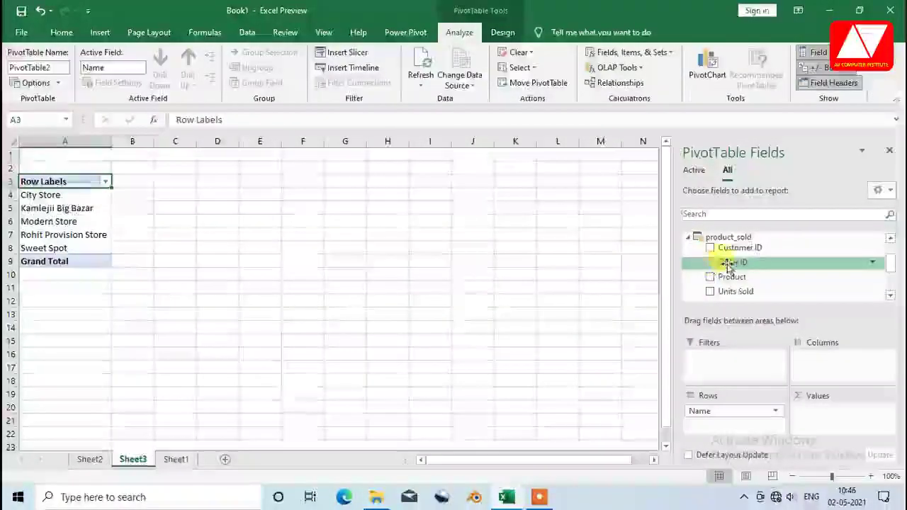
pyautogui.moveTo(730, 267); pyautogui.dragTo(813, 418)
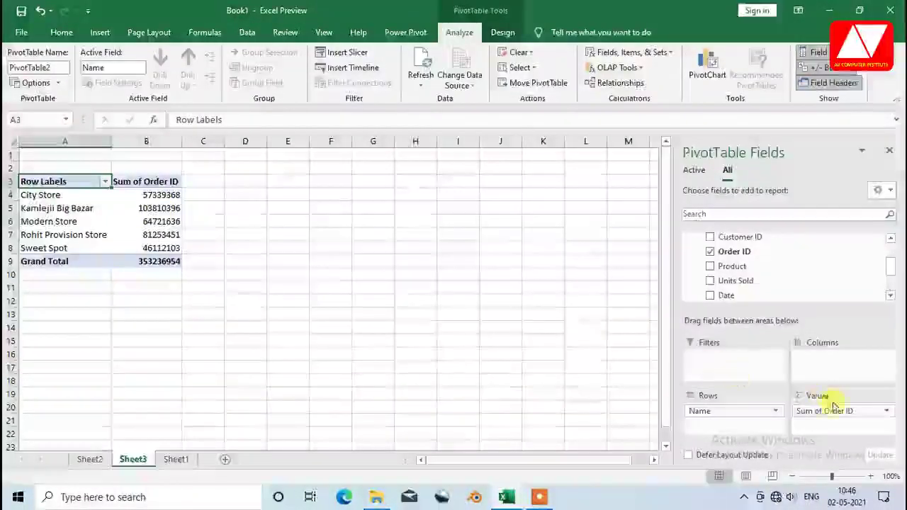
# - Summarize the Order ID value field by Count
pyautogui.click(885, 413)
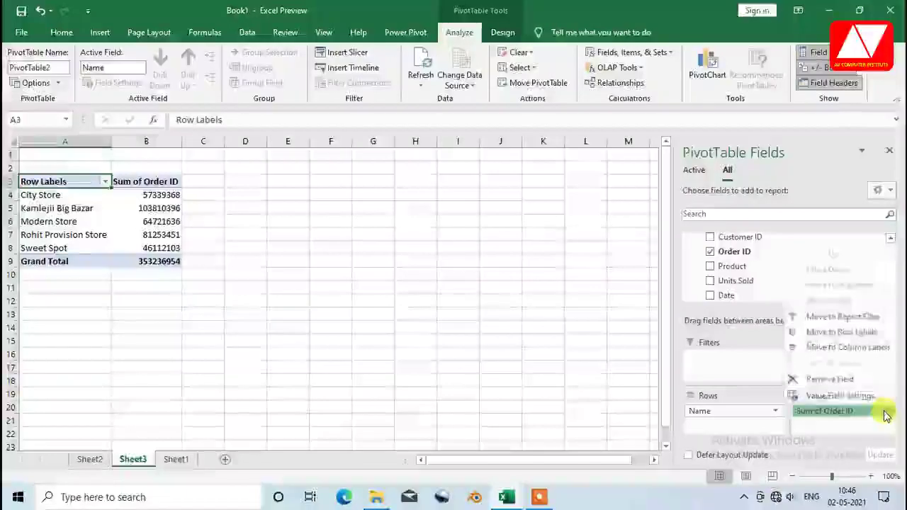
pyautogui.click(824, 398)
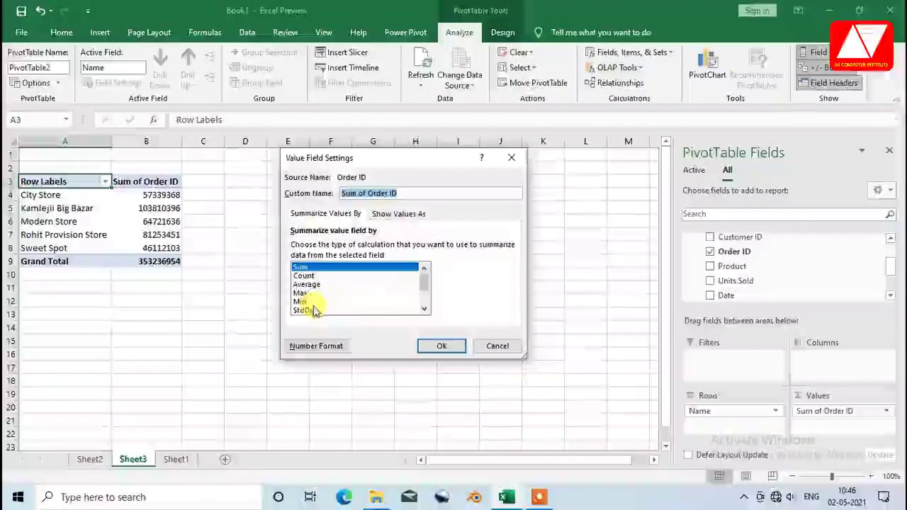
pyautogui.click(305, 275)
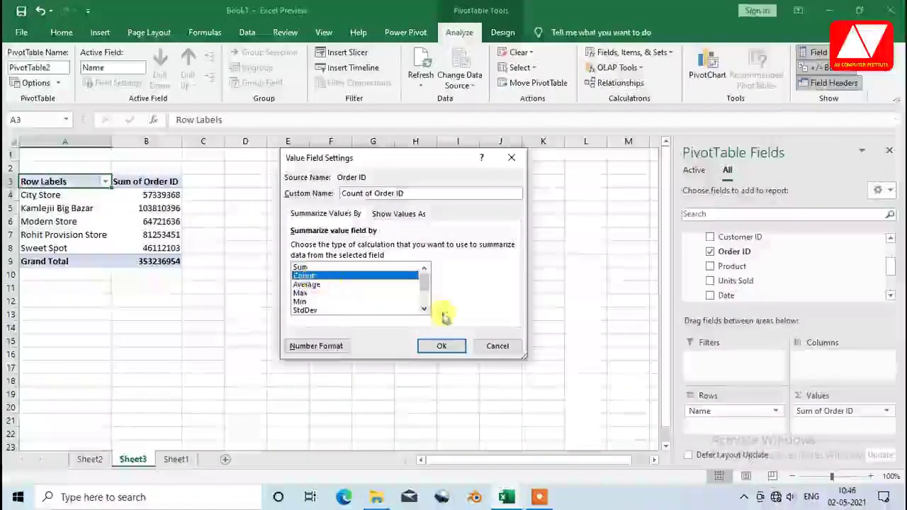
pyautogui.click(443, 347)
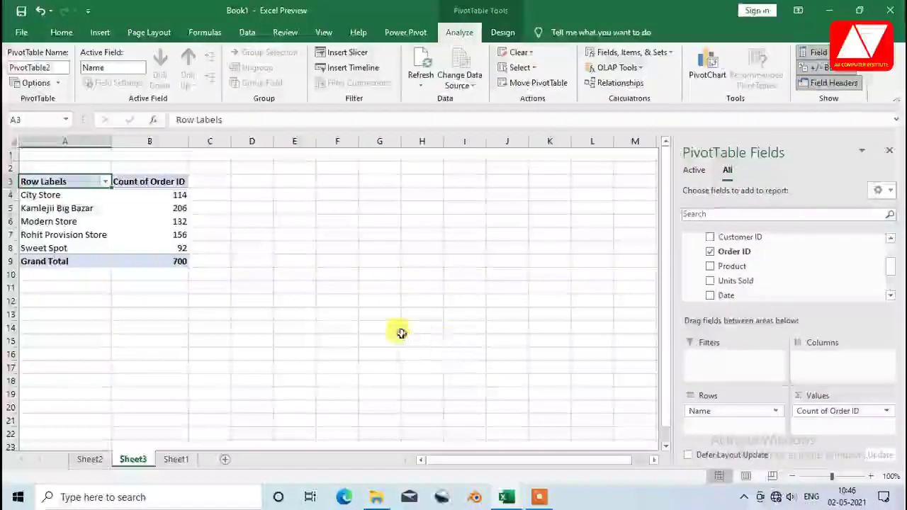
# - Examine the order count of each store and the grand total in the PivotTable
pyautogui.click(155, 209)
pyautogui.click(152, 221)
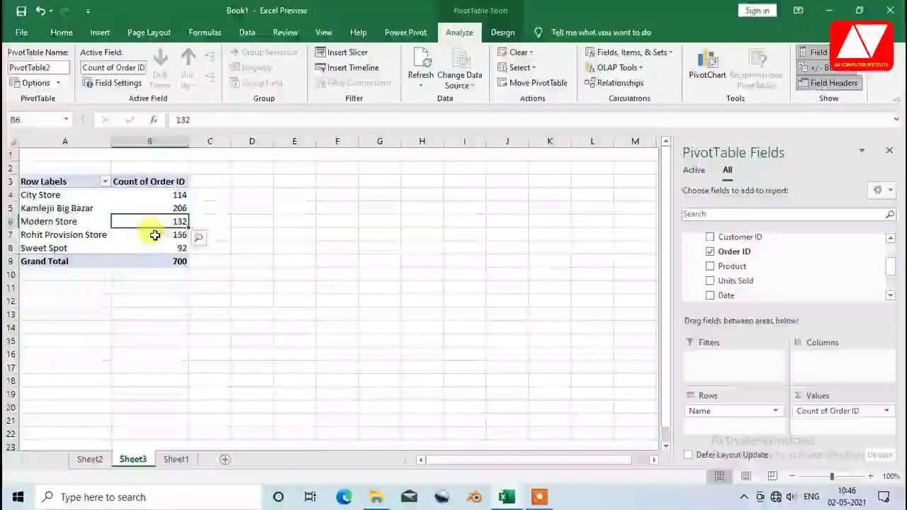
pyautogui.click(152, 234)
pyautogui.click(156, 259)
pyautogui.click(155, 195)
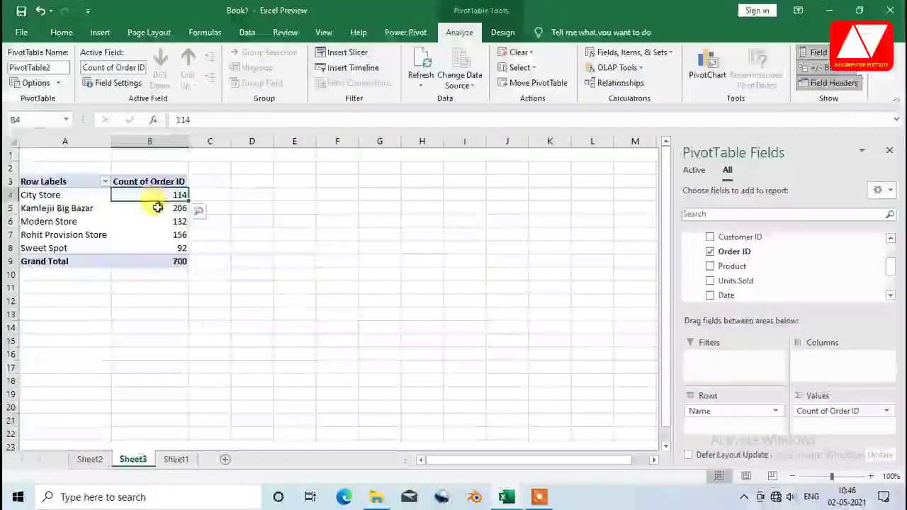
pyautogui.click(157, 208)
pyautogui.click(158, 221)
pyautogui.click(158, 234)
pyautogui.click(158, 248)
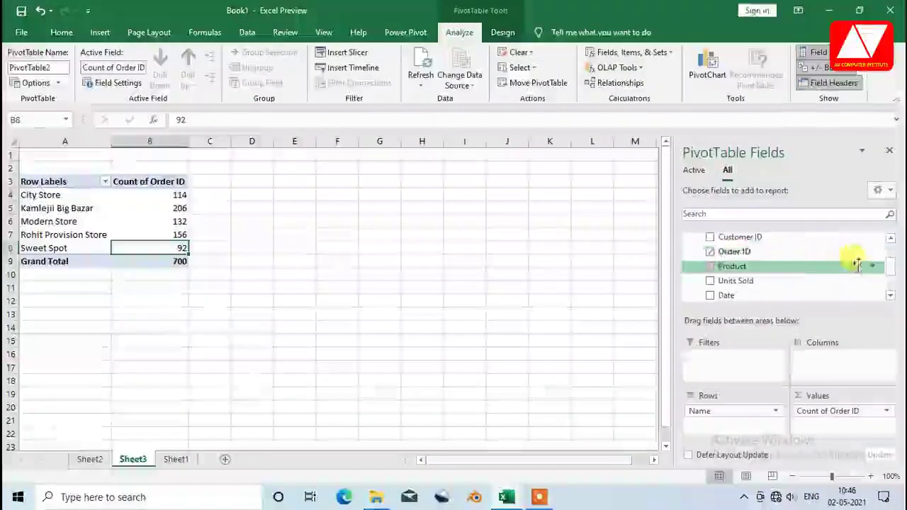
# - Add the product_sold table's Profit field to the PivotTable values
pyautogui.moveTo(891, 277); pyautogui.dragTo(891, 260)
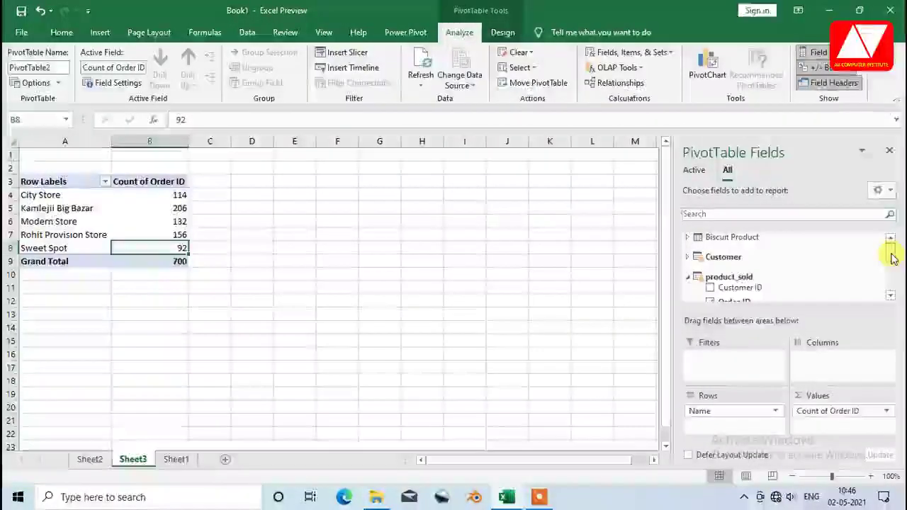
pyautogui.moveTo(890, 257); pyautogui.dragTo(892, 293)
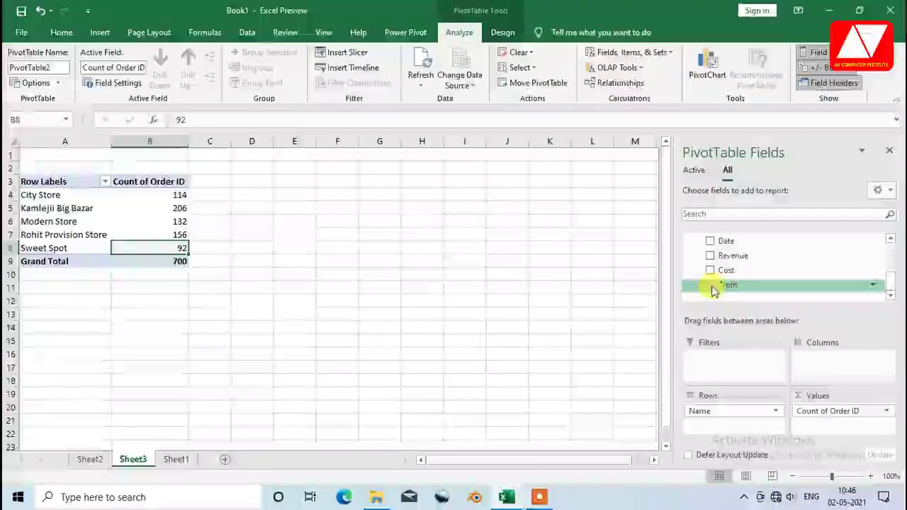
pyautogui.moveTo(713, 291); pyautogui.dragTo(833, 418)
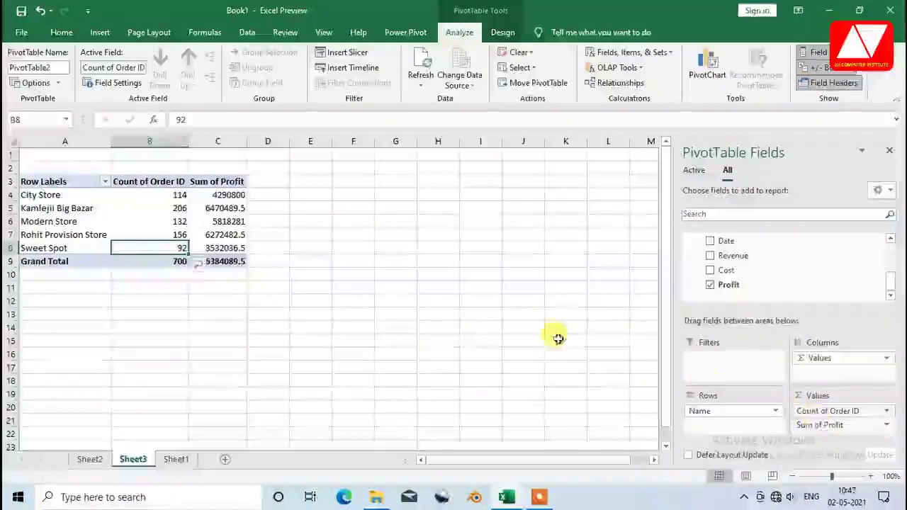
pyautogui.click(223, 209)
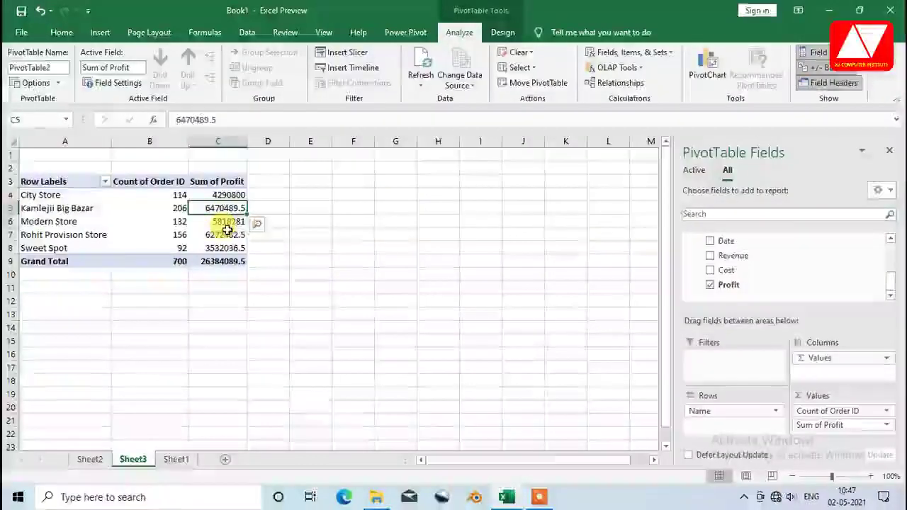
# - Insert a Pie PivotChart from the PivotTable and move it clear of the table's data
pyautogui.click(219, 182)
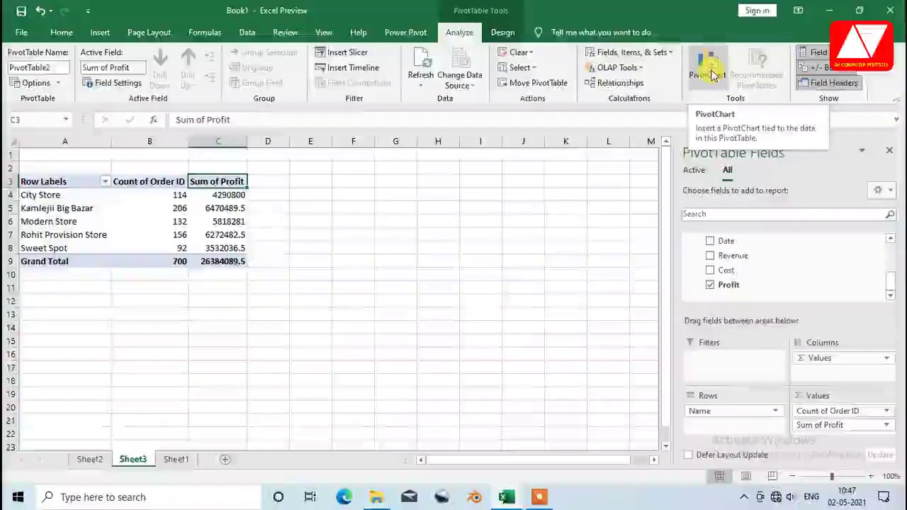
pyautogui.click(710, 75)
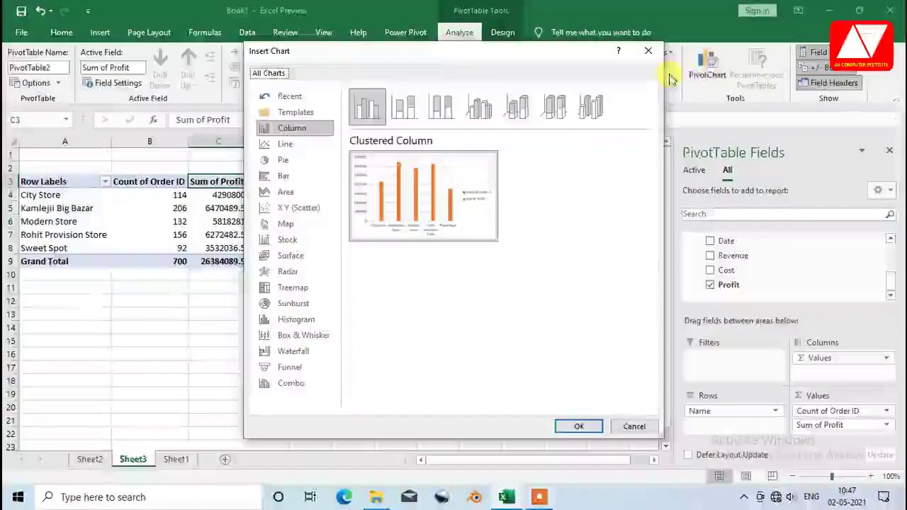
pyautogui.moveTo(418, 61); pyautogui.dragTo(397, 70)
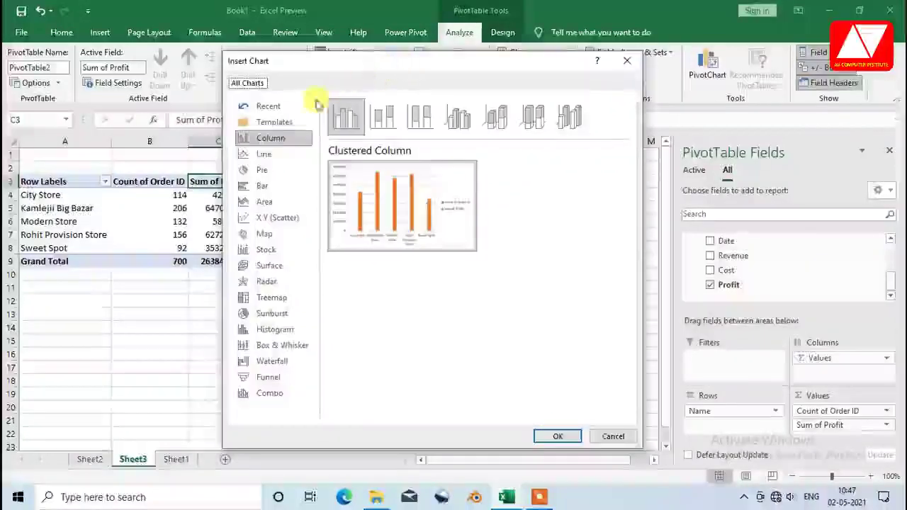
pyautogui.click(262, 173)
pyautogui.moveTo(379, 218)
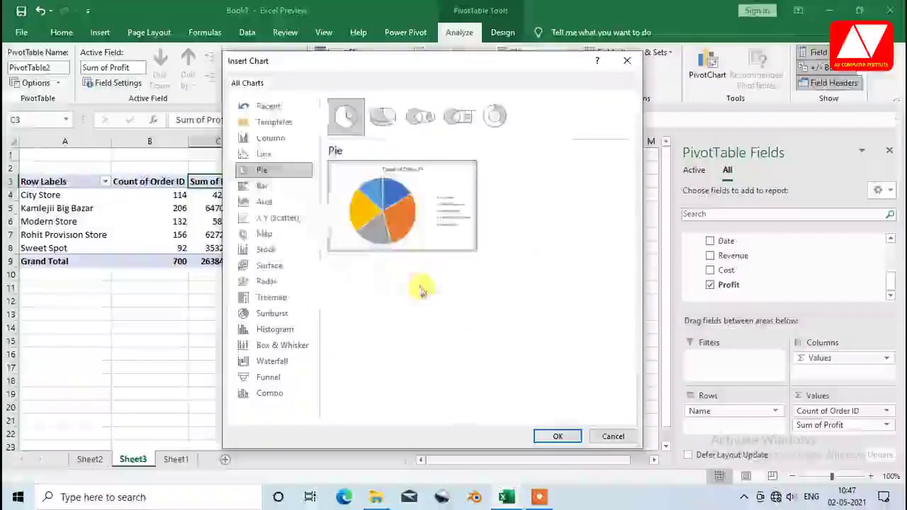
pyautogui.click(558, 437)
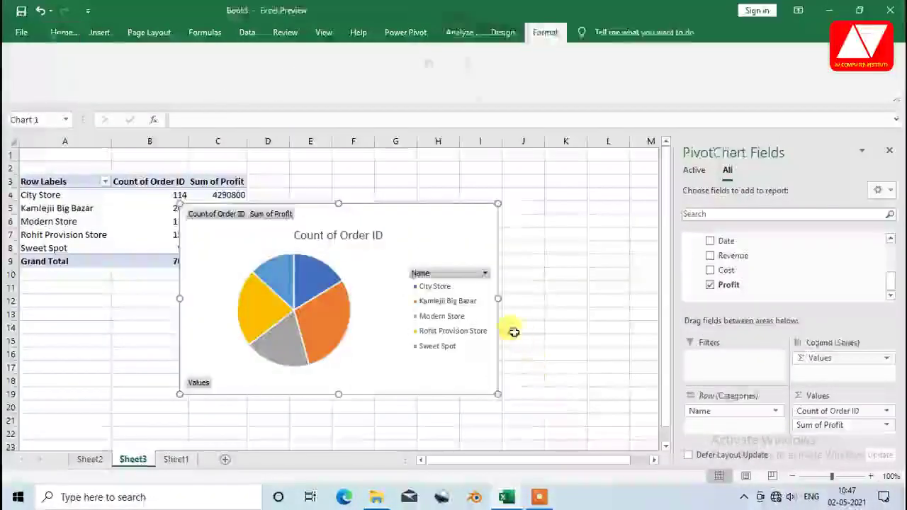
pyautogui.moveTo(400, 216); pyautogui.dragTo(500, 215)
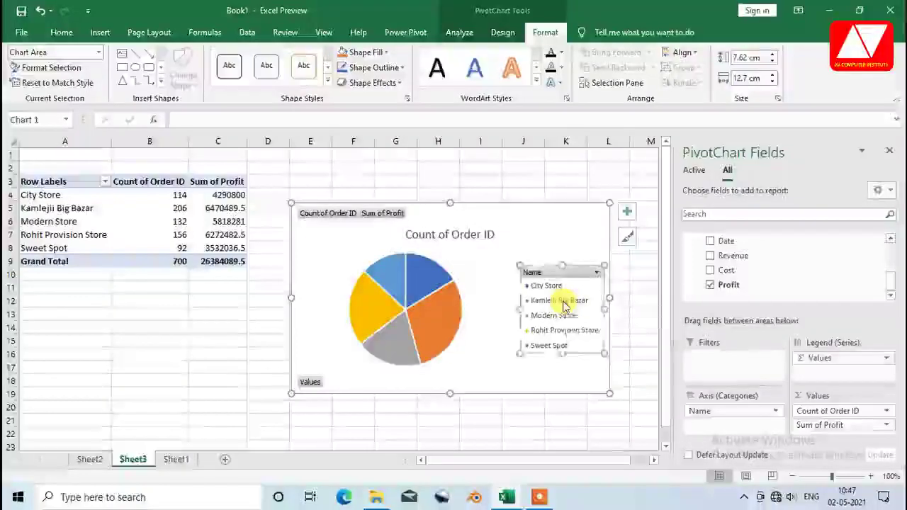
# - Insert a slicer for the Biscuit Product table's Revenue Per Biscuit field and place it between the PivotTable and the pie chart
pyautogui.click(459, 32)
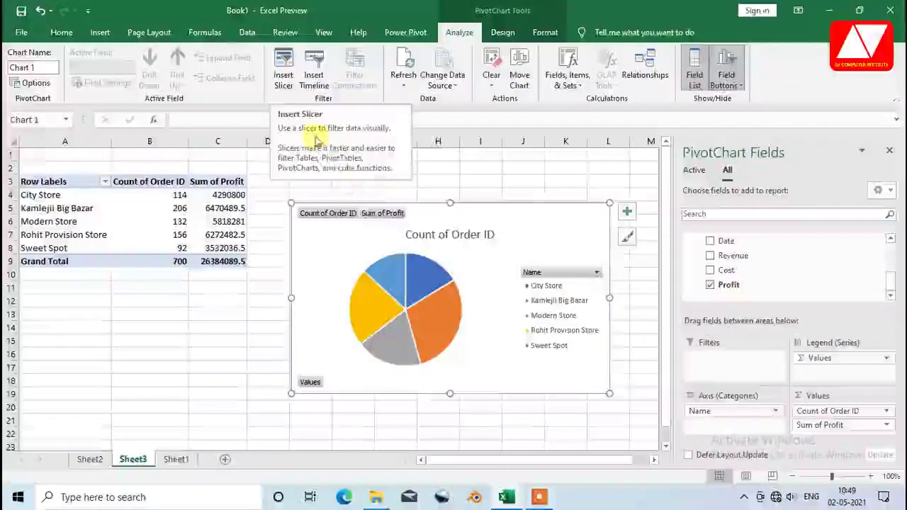
pyautogui.click(284, 68)
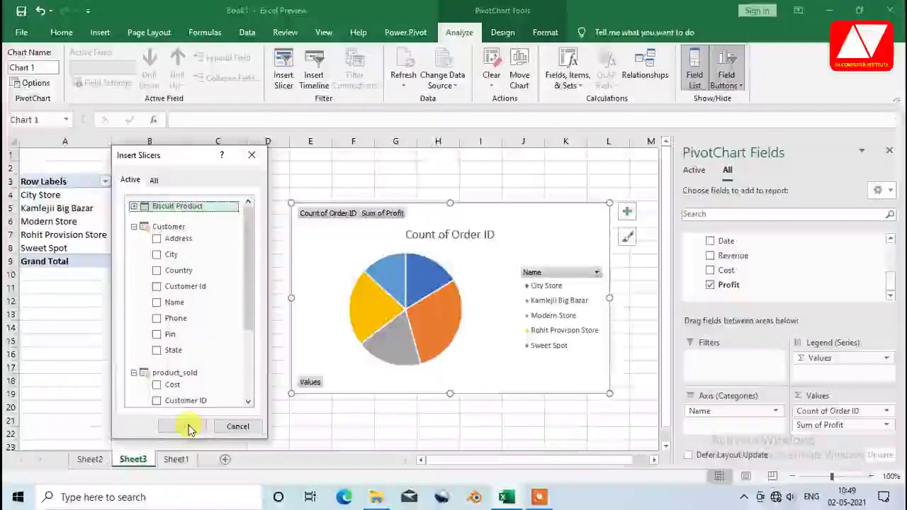
pyautogui.click(134, 206)
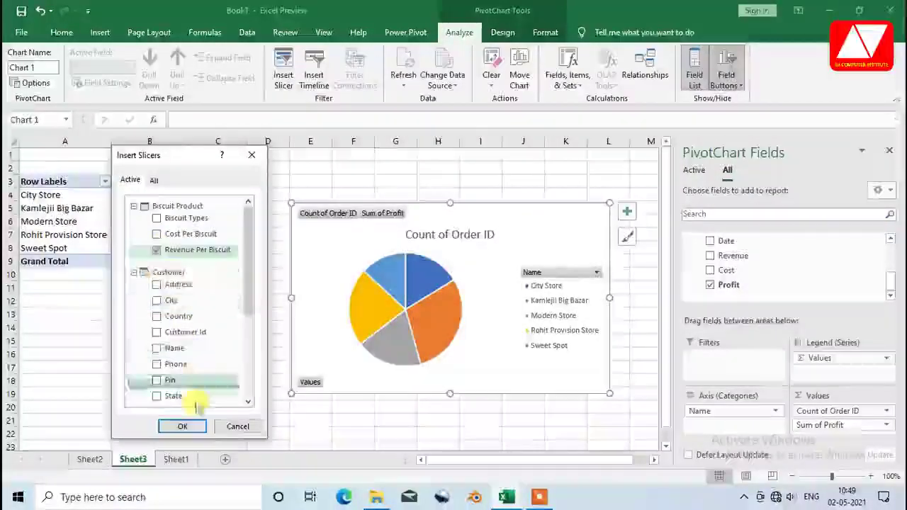
pyautogui.click(183, 425)
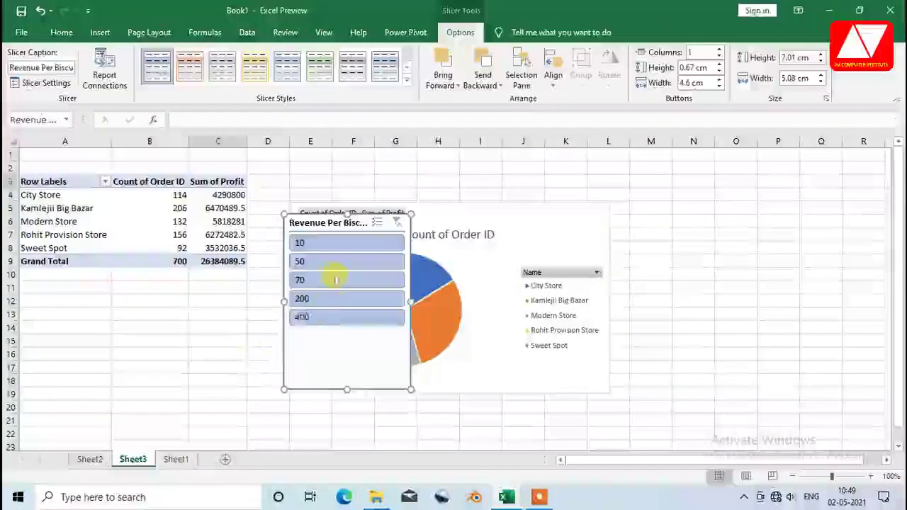
pyautogui.moveTo(319, 231); pyautogui.dragTo(198, 282)
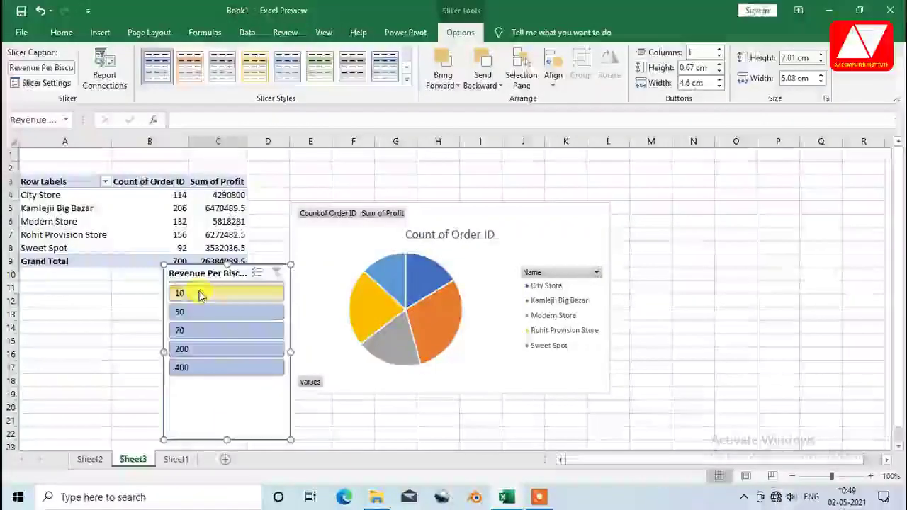
# - Filter the PivotTable and chart with the Revenue Per Biscuit slicer by 10, 50, 70, 200 and 400 in turn
pyautogui.click(200, 295)
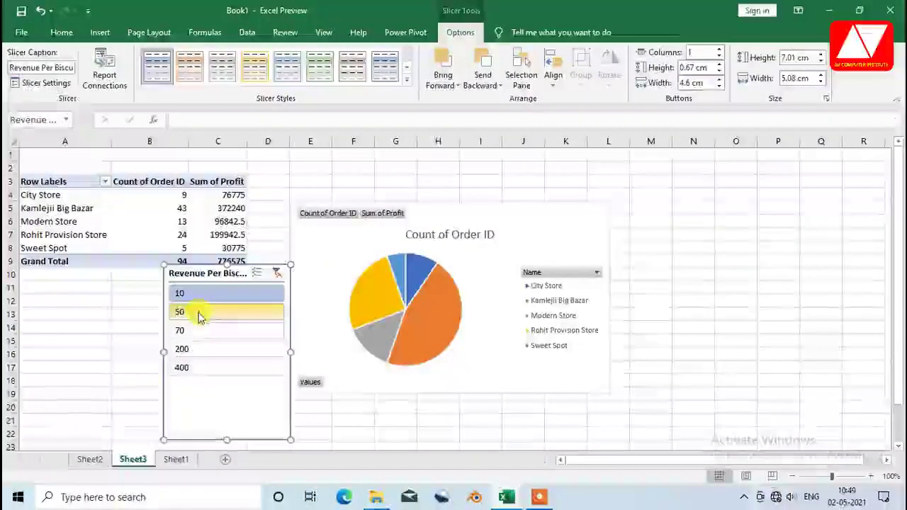
pyautogui.click(198, 312)
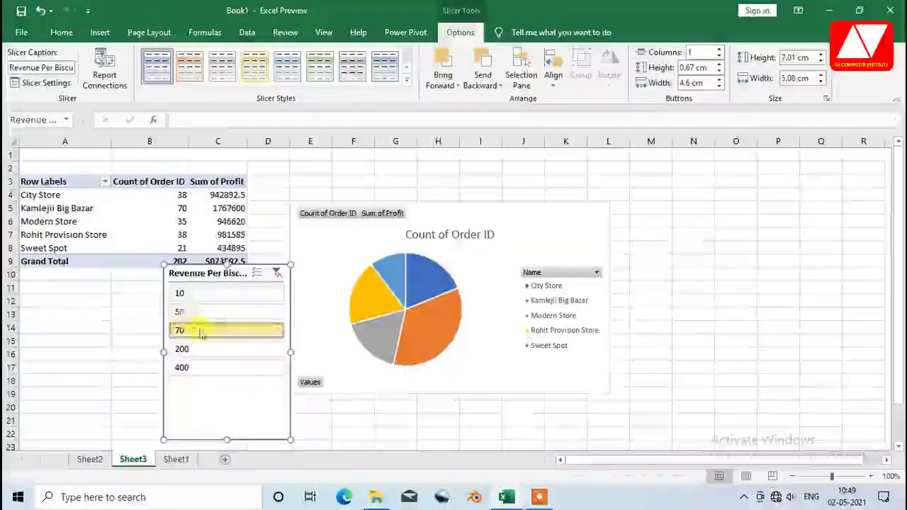
pyautogui.click(201, 336)
pyautogui.click(201, 349)
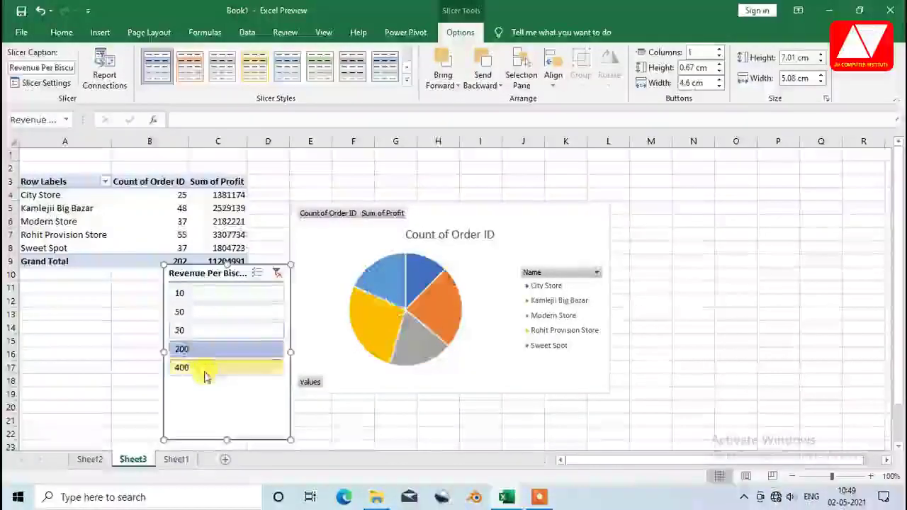
pyautogui.click(204, 369)
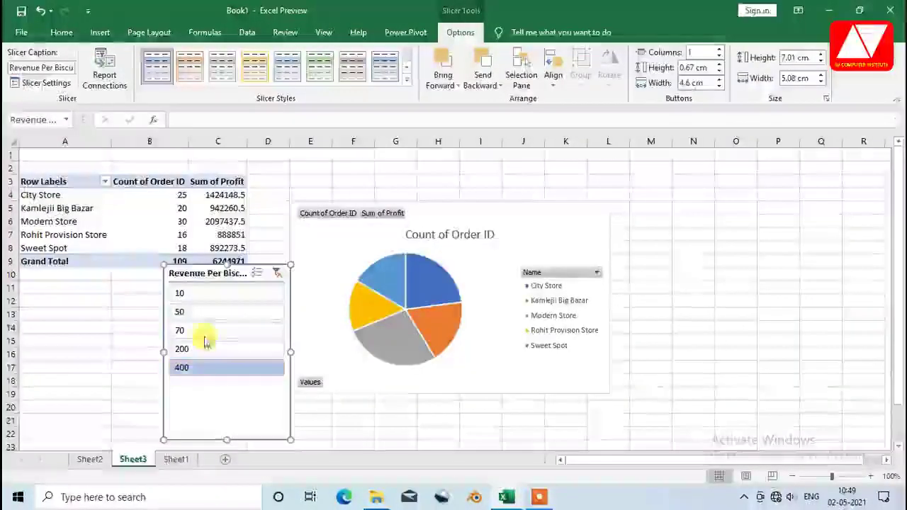